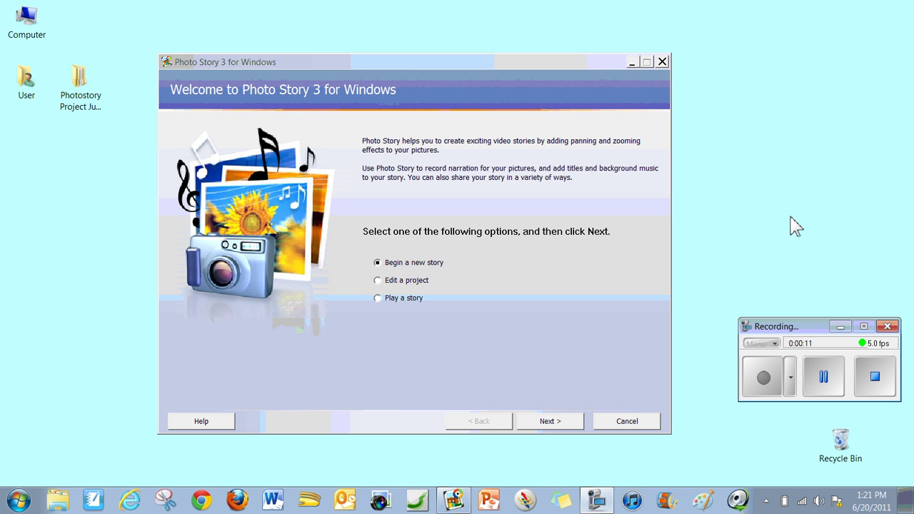
Begin a new story and check the contents of the desktop folder Photostory Project June 20, 2011.
click(548, 426)
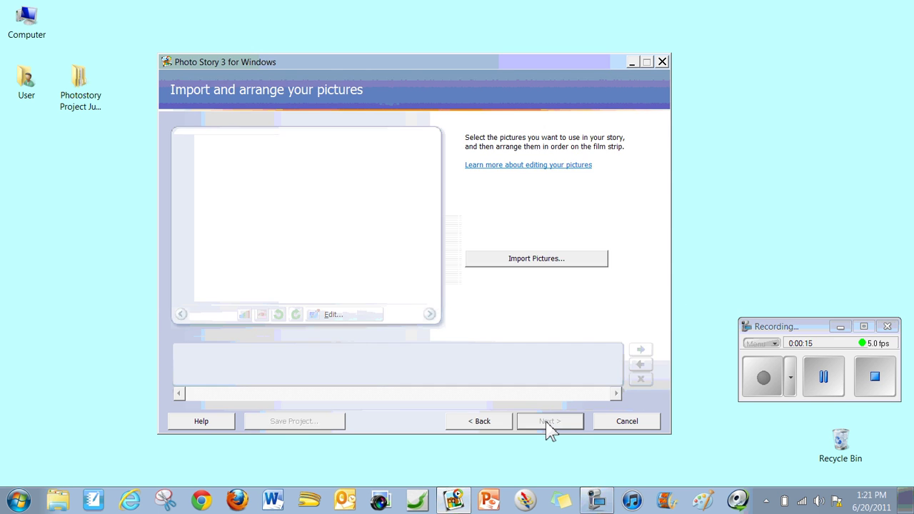
double_click(81, 85)
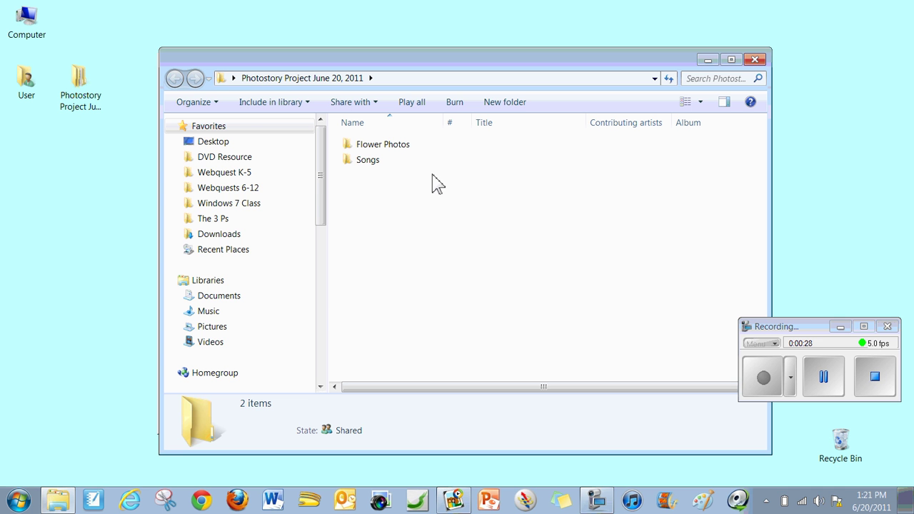
click(756, 60)
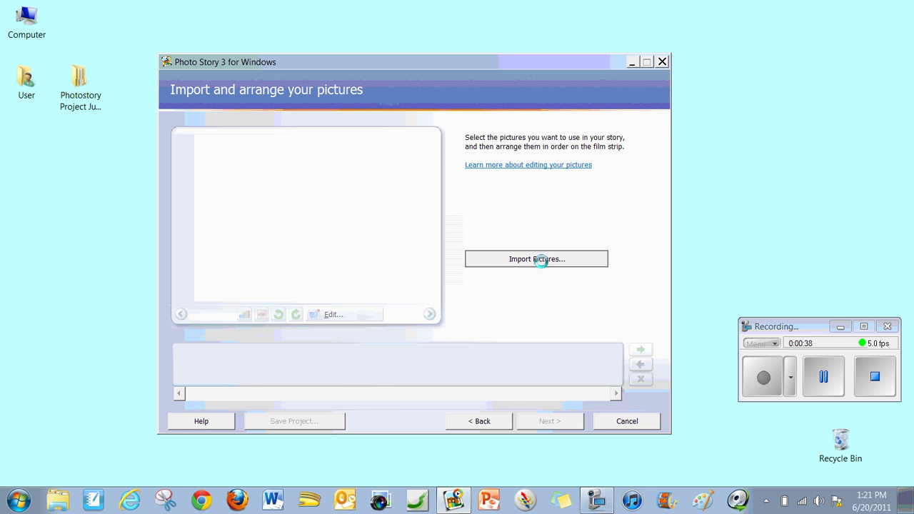
Import all pictures from the Flower Photos folder inside Photostory Project June 20, 2011 on the desktop.
click(540, 261)
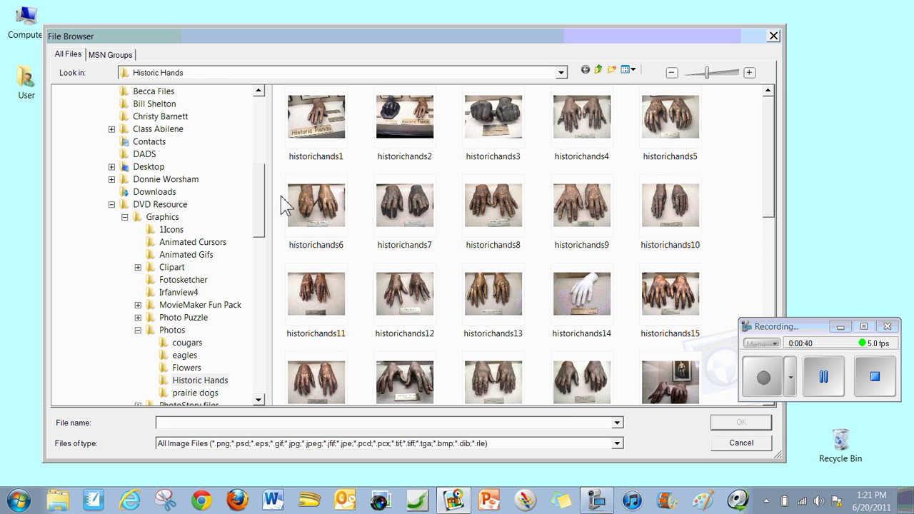
drag(260, 192, 261, 125)
click(83, 91)
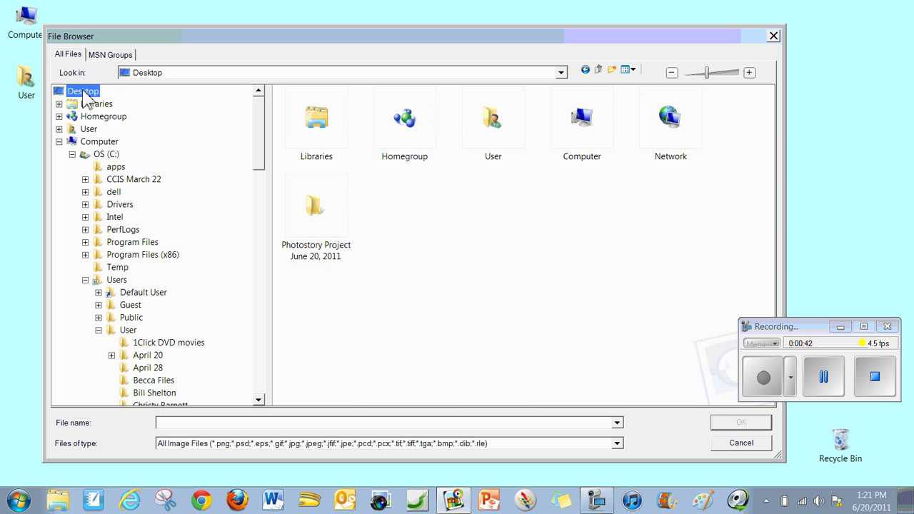
double_click(323, 213)
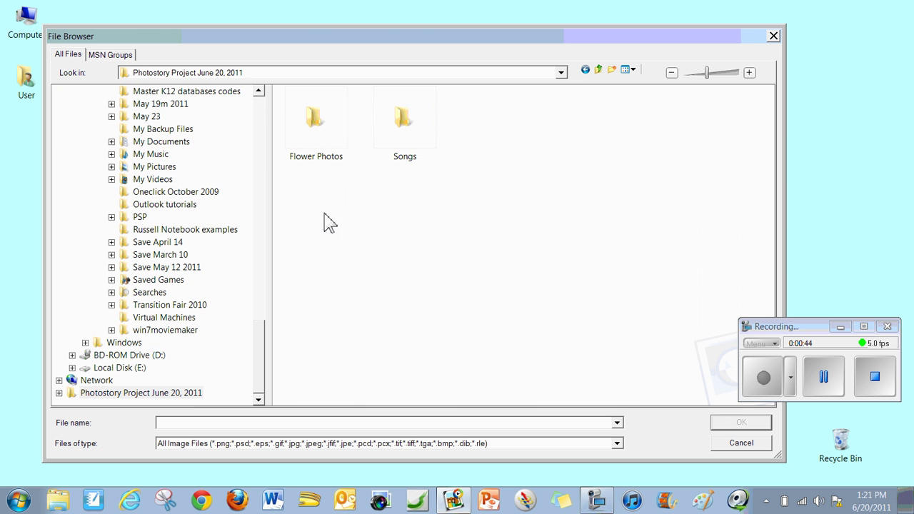
double_click(319, 113)
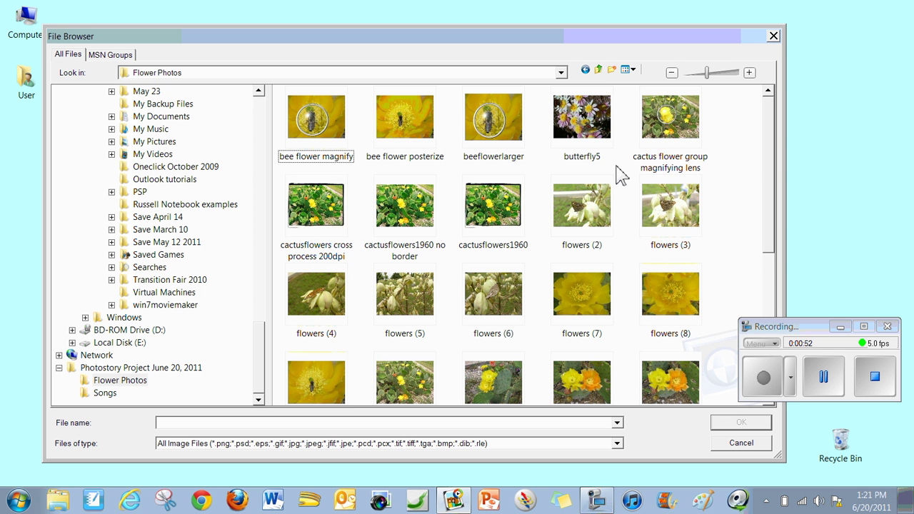
key(ctrl+a)
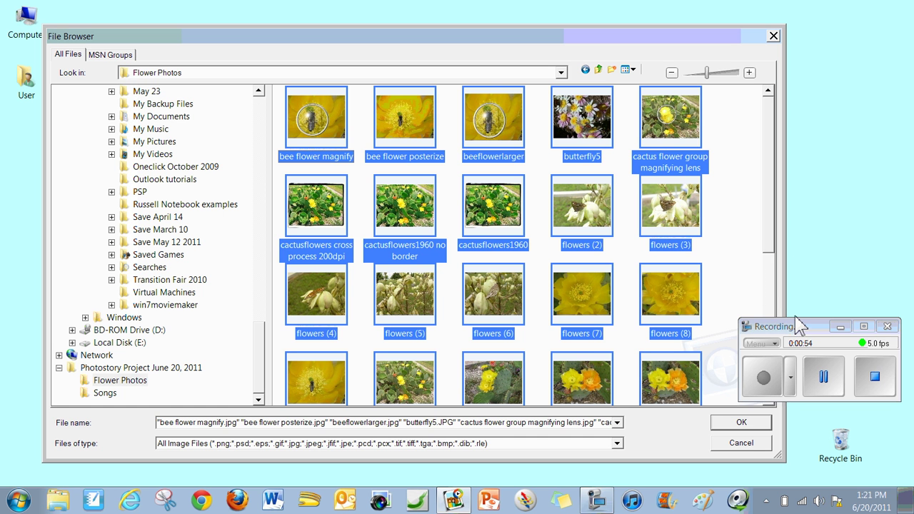
drag(800, 327, 826, 330)
click(748, 422)
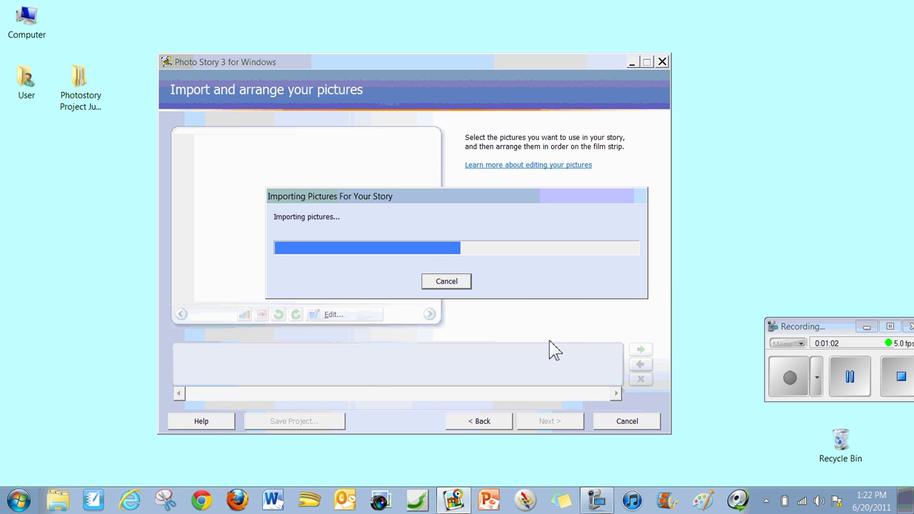
Check how many pictures the Flower Photos folder in the desktop project folder contains.
double_click(81, 89)
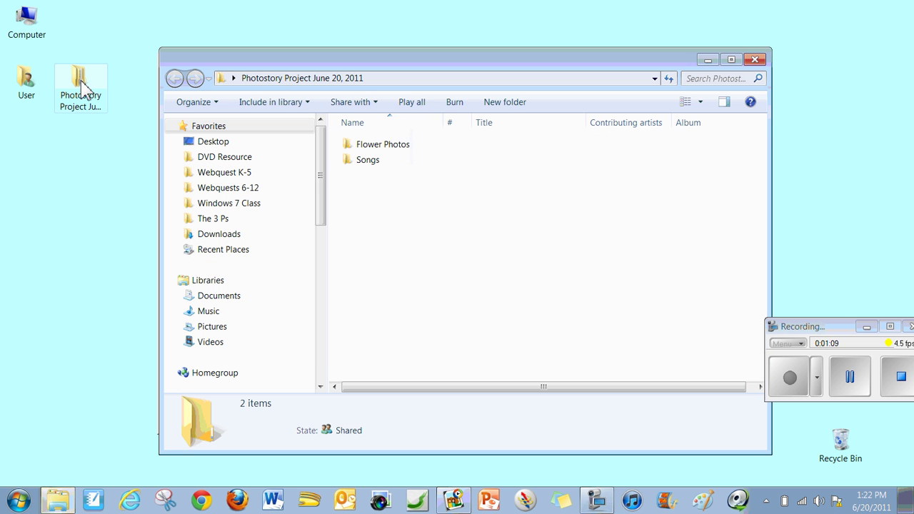
double_click(382, 145)
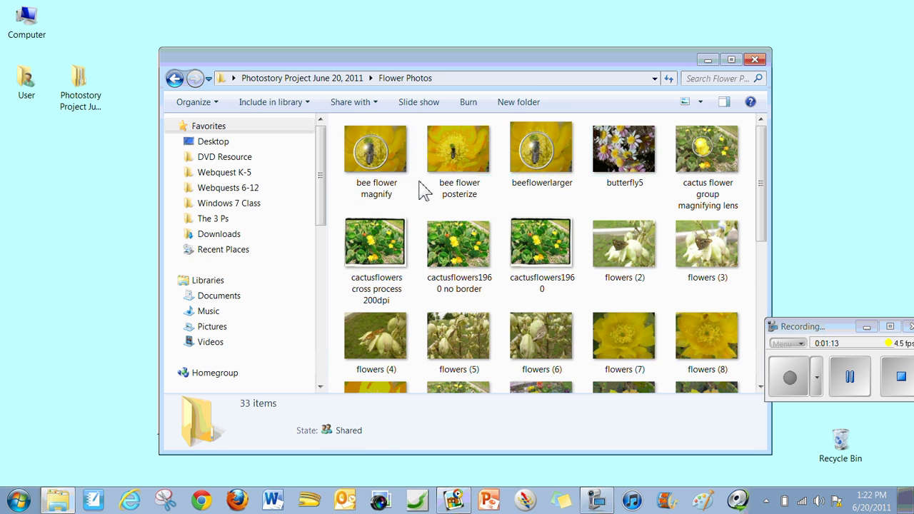
key(ctrl+a)
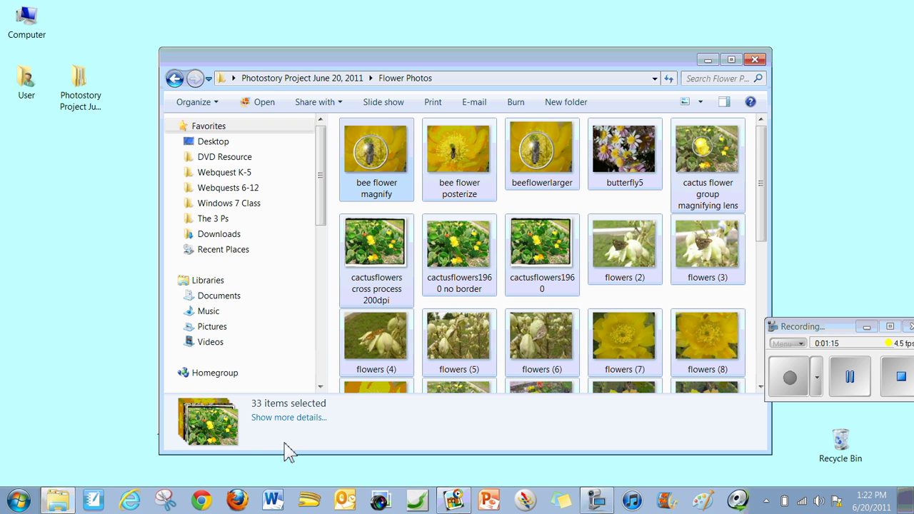
click(756, 62)
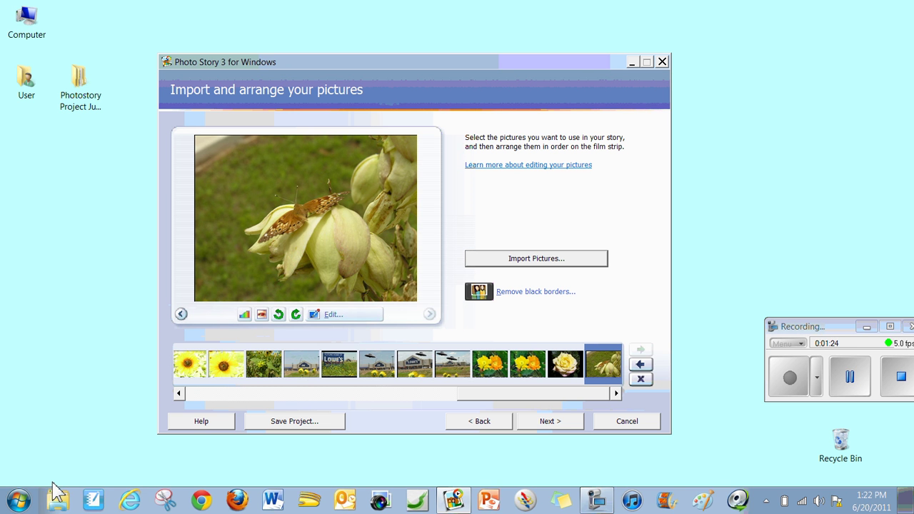
Multiply 5 by 33 in the Windows Calculator to estimate the story's length in seconds, and close the calculator.
click(18, 500)
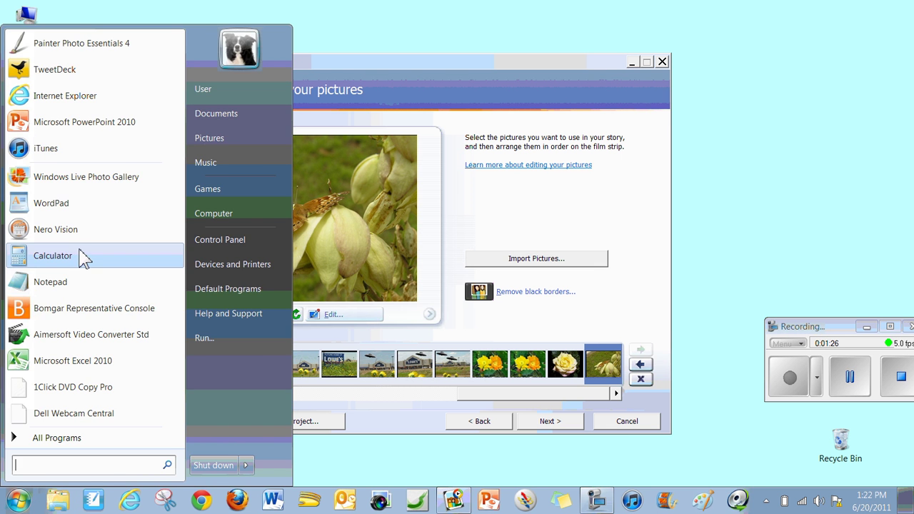
click(75, 259)
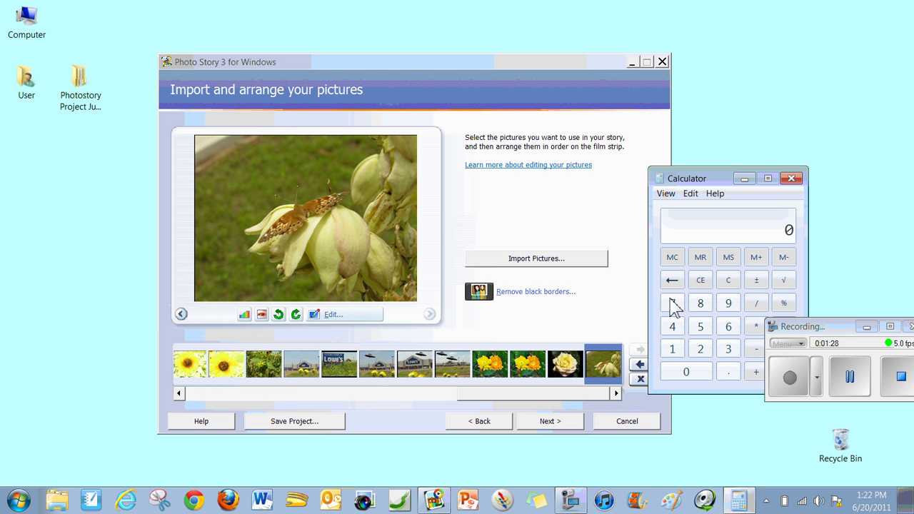
click(707, 330)
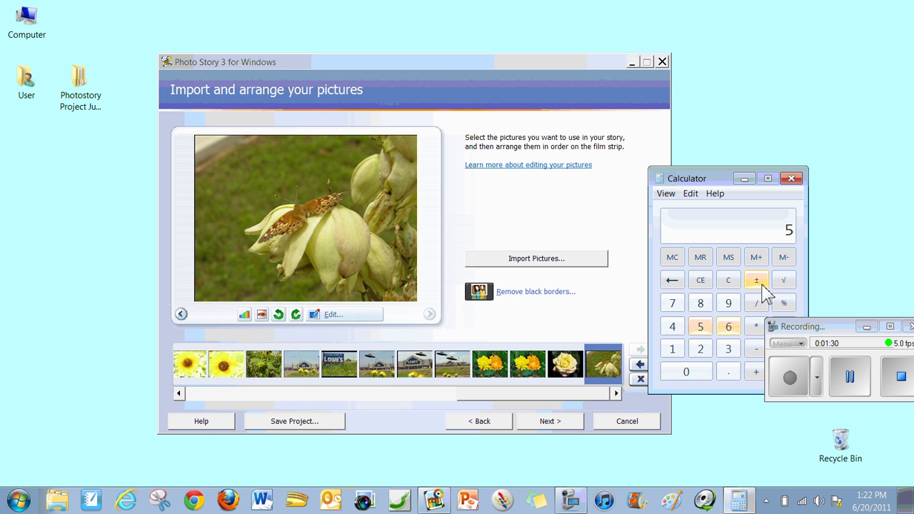
drag(719, 179, 639, 162)
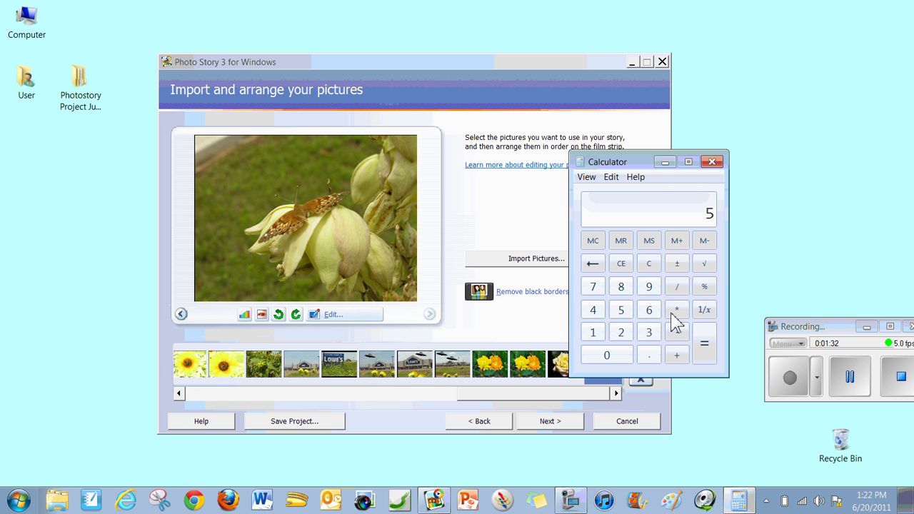
click(678, 310)
click(649, 332)
click(649, 332)
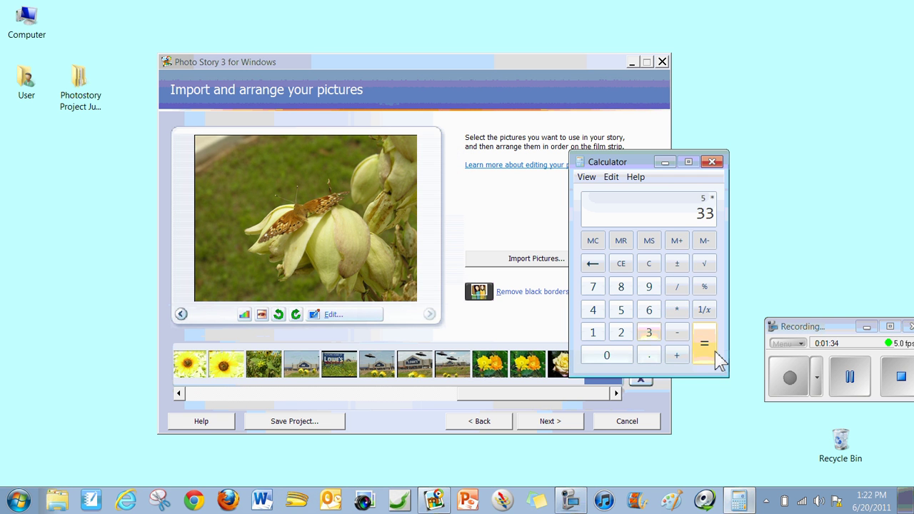
click(715, 353)
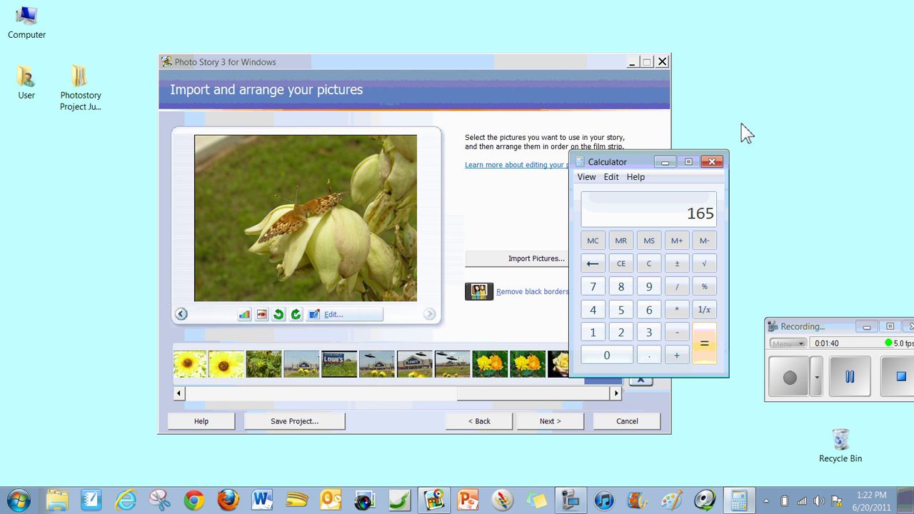
click(712, 163)
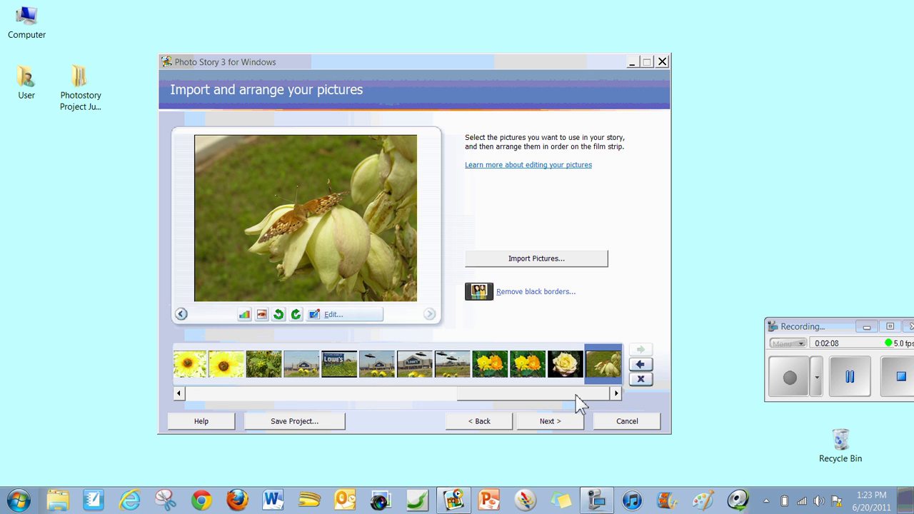
Import the picture bee flower magnify from the Flower Photos folder once more.
click(543, 259)
click(316, 137)
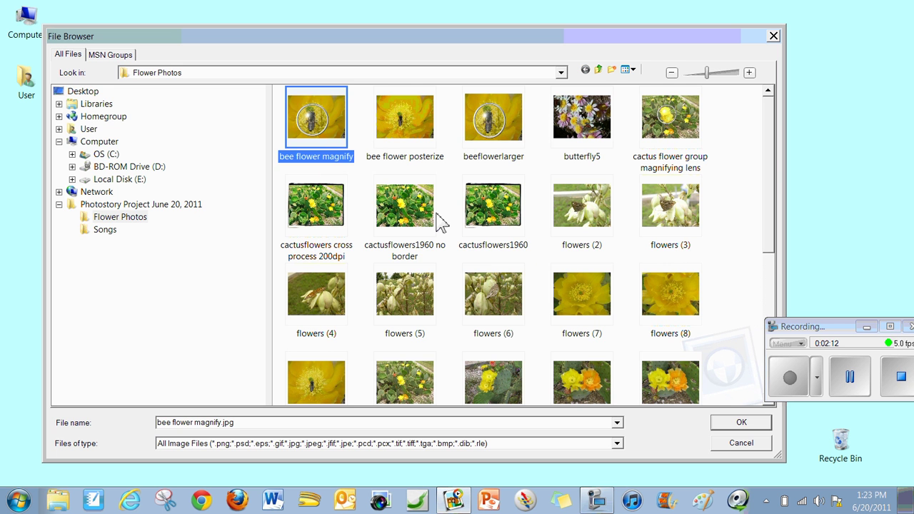
drag(621, 36, 590, 14)
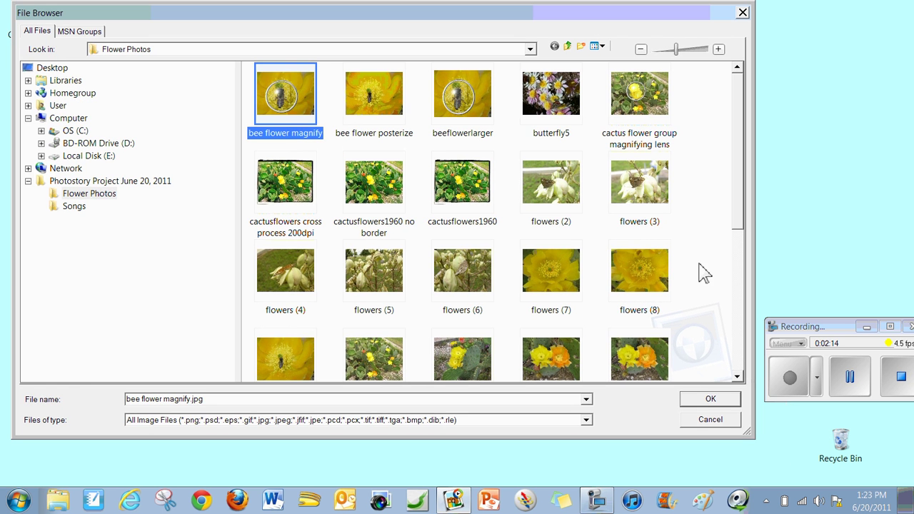
click(710, 400)
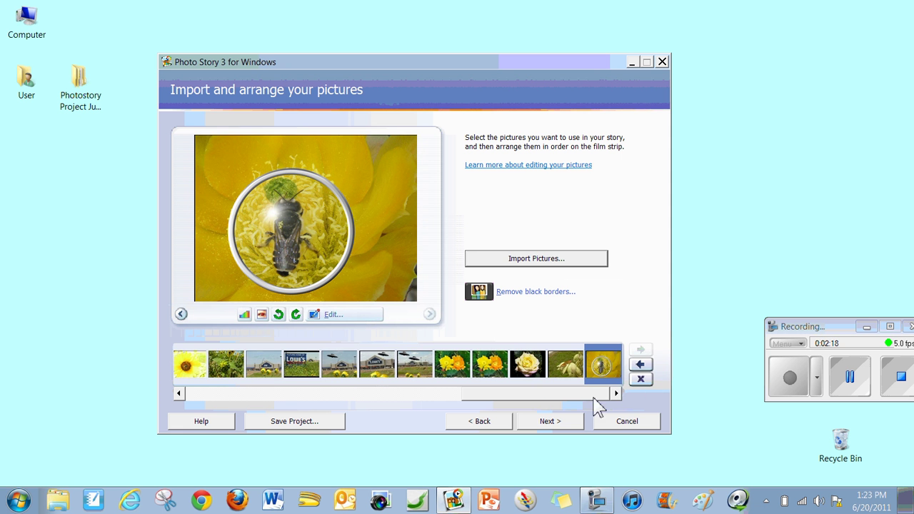
Move the newly imported bee picture to the start of the film strip and compare it with its duplicate in second place.
drag(603, 368, 188, 369)
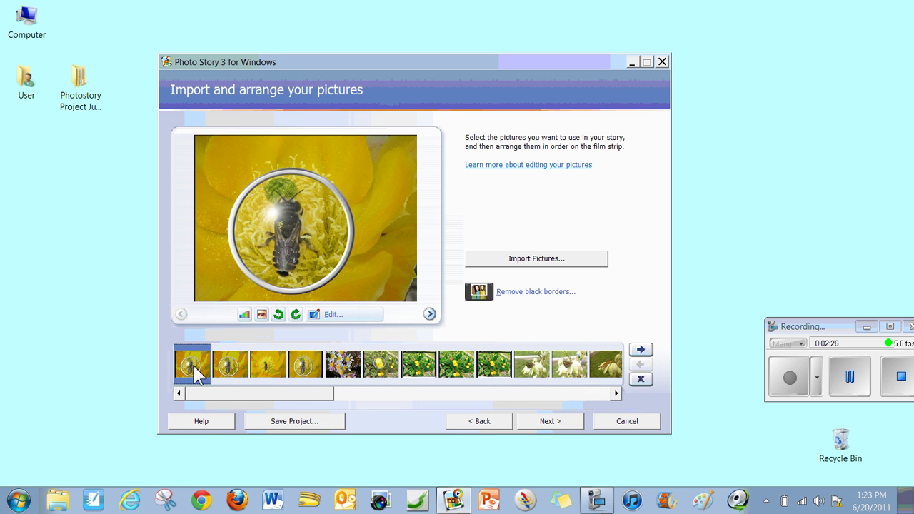
click(228, 377)
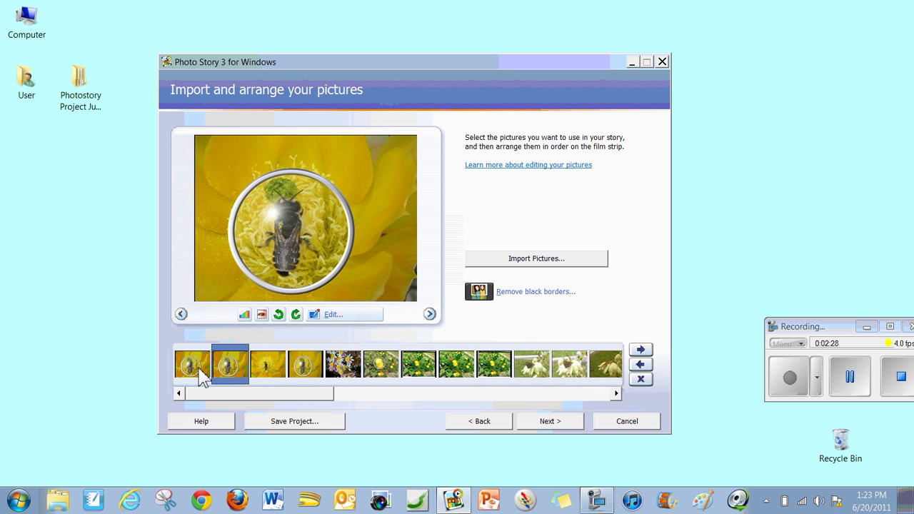
click(200, 376)
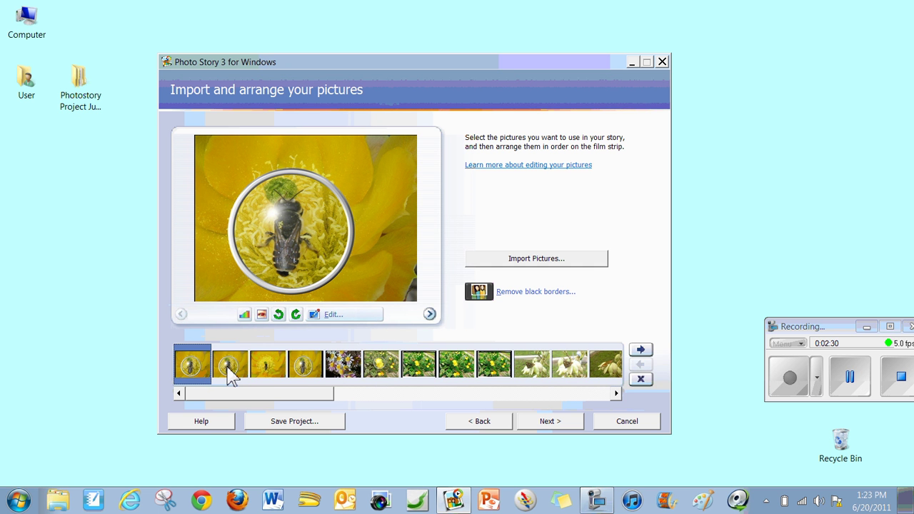
click(231, 379)
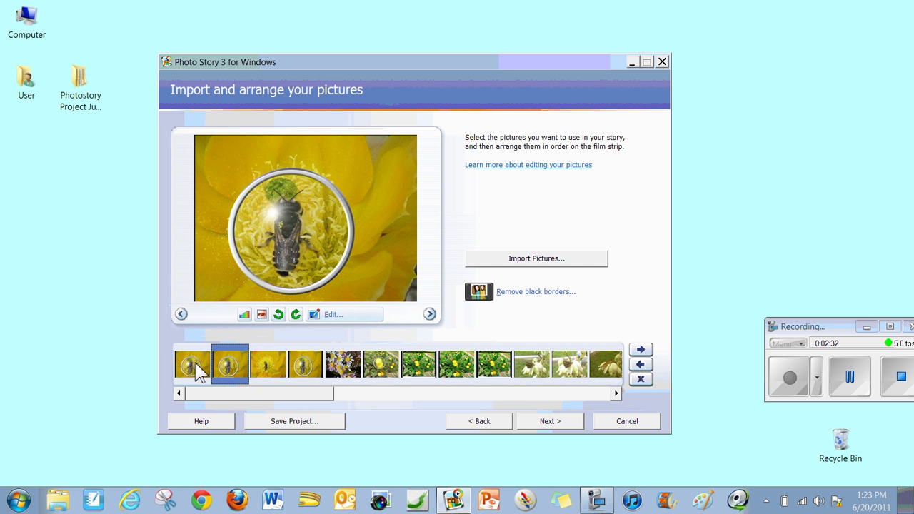
click(196, 364)
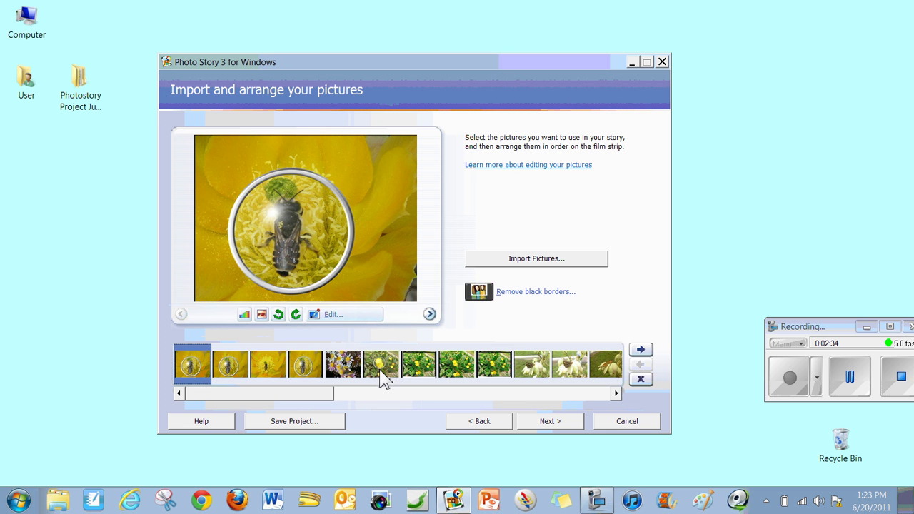
Proceed to the title stage and add the title "Flowers in Abilene" to the first bee picture.
click(552, 422)
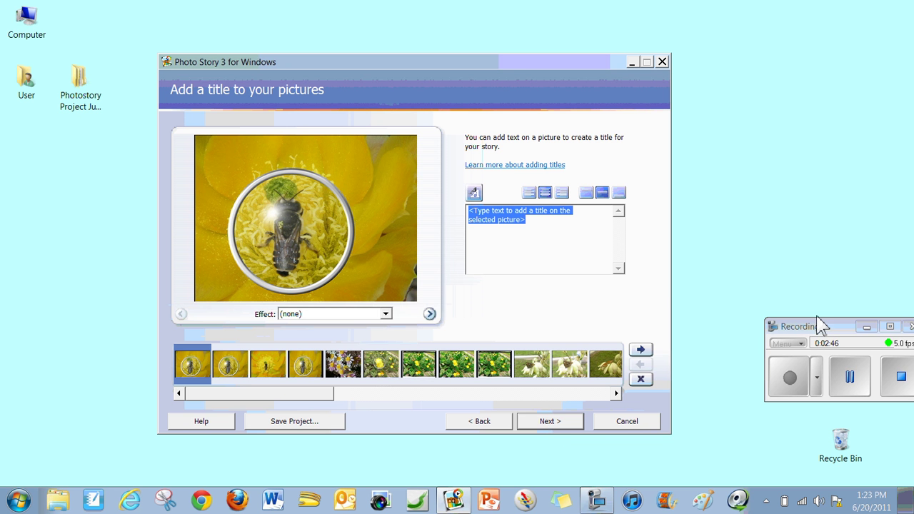
drag(812, 327, 764, 331)
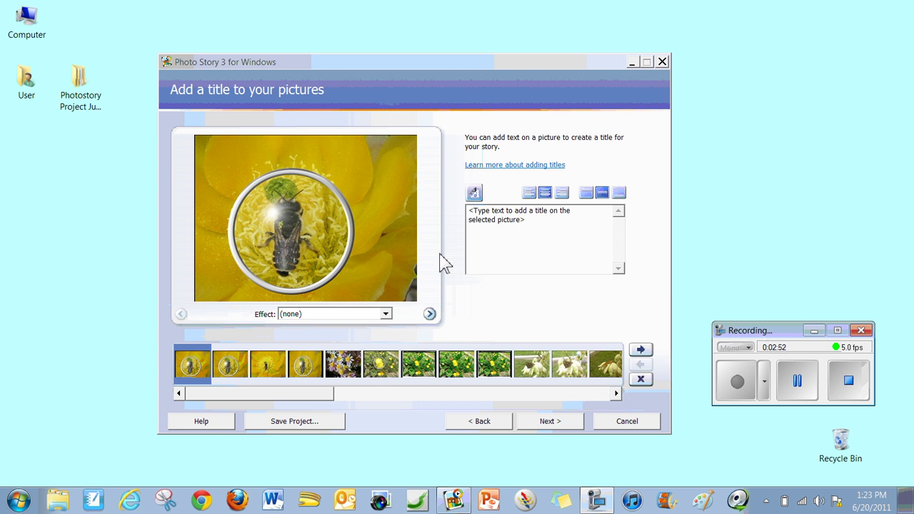
click(530, 221)
drag(530, 222, 467, 210)
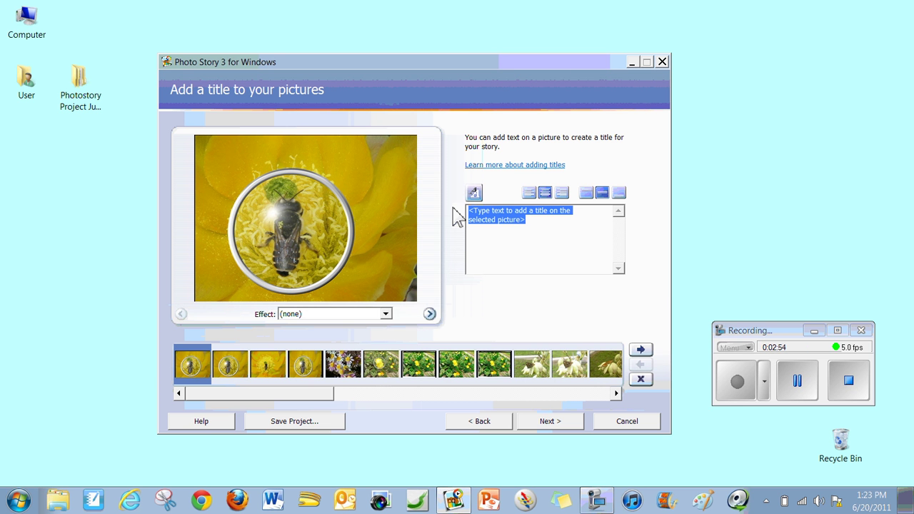
text(Flow)
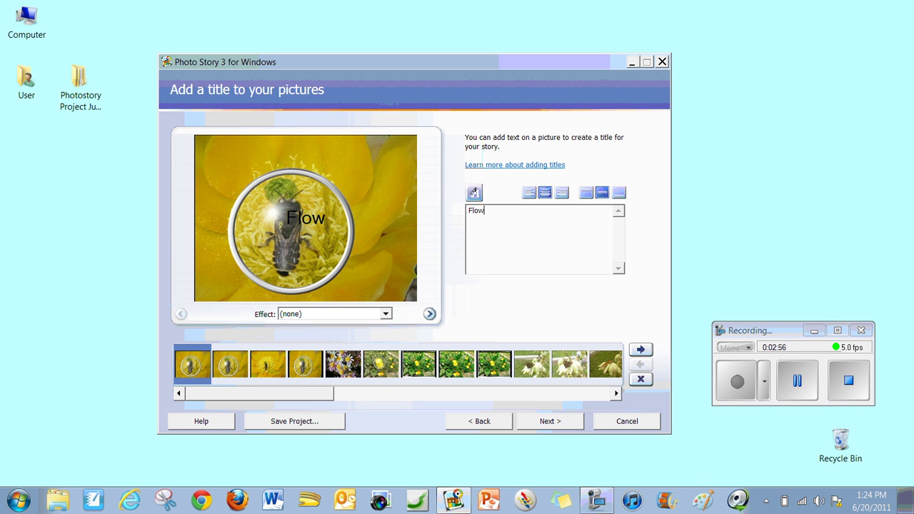
text(ers)
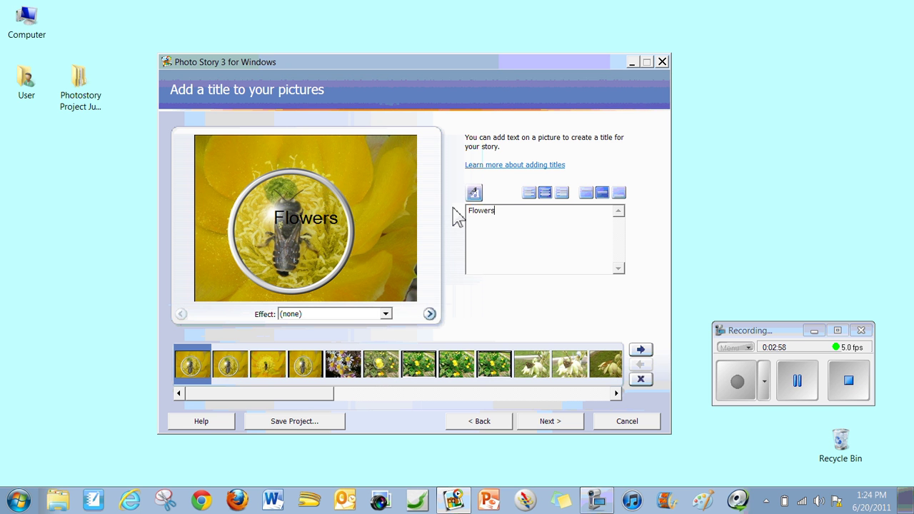
text( a)
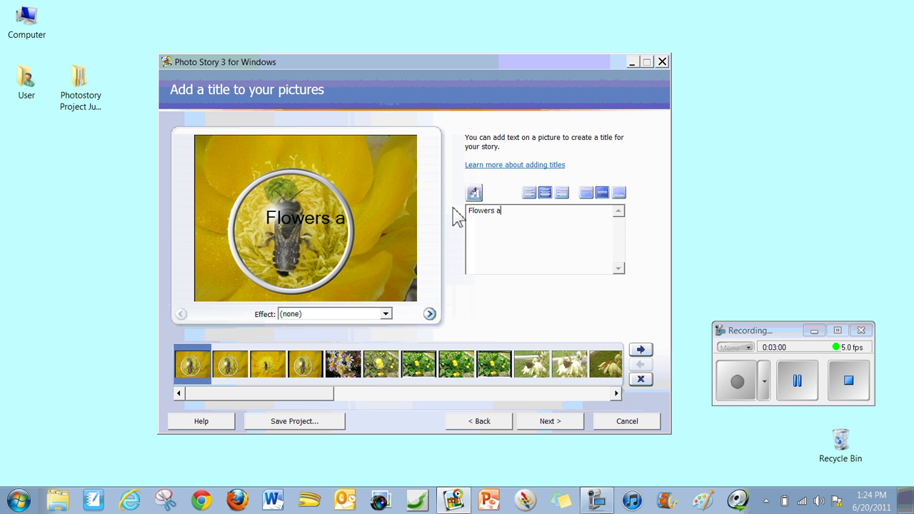
key(BackSpace)
text(in Ab)
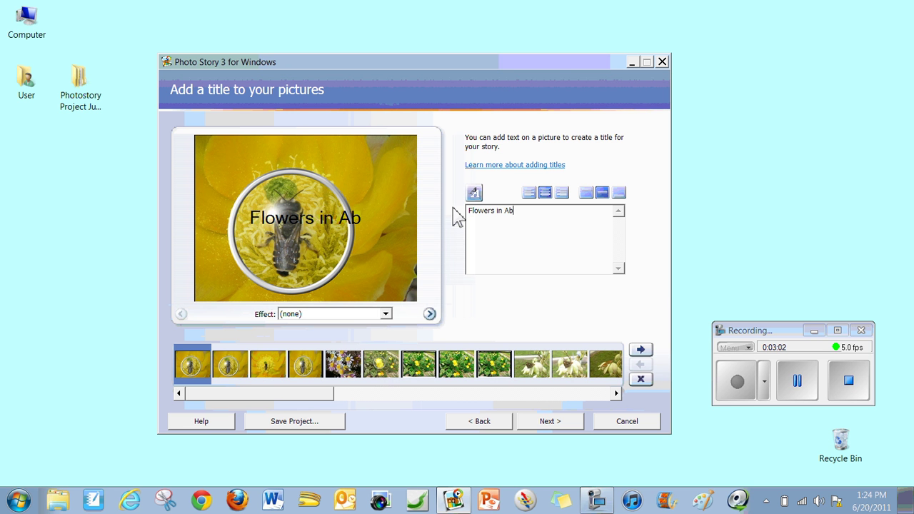
text(ilene)
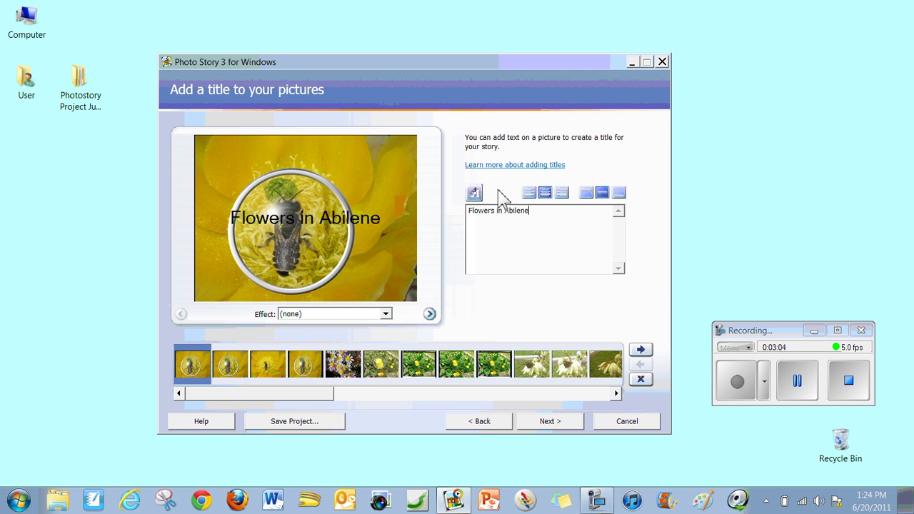
Format the title text "Flowers in Abilene" as bold at size 20.
drag(542, 214, 447, 207)
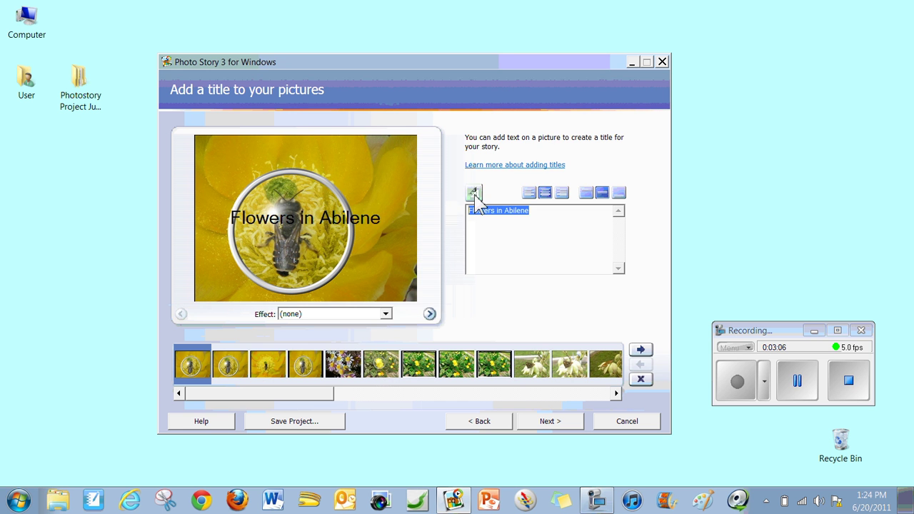
click(475, 193)
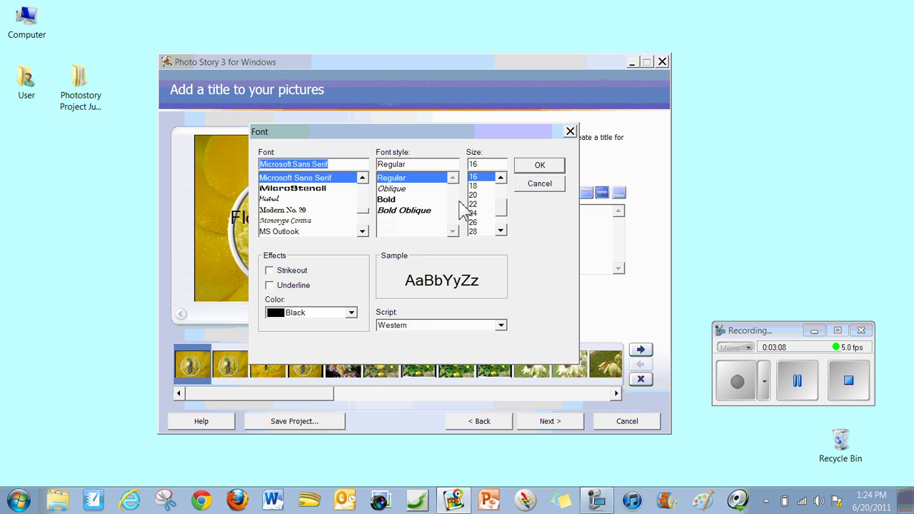
click(475, 195)
click(397, 200)
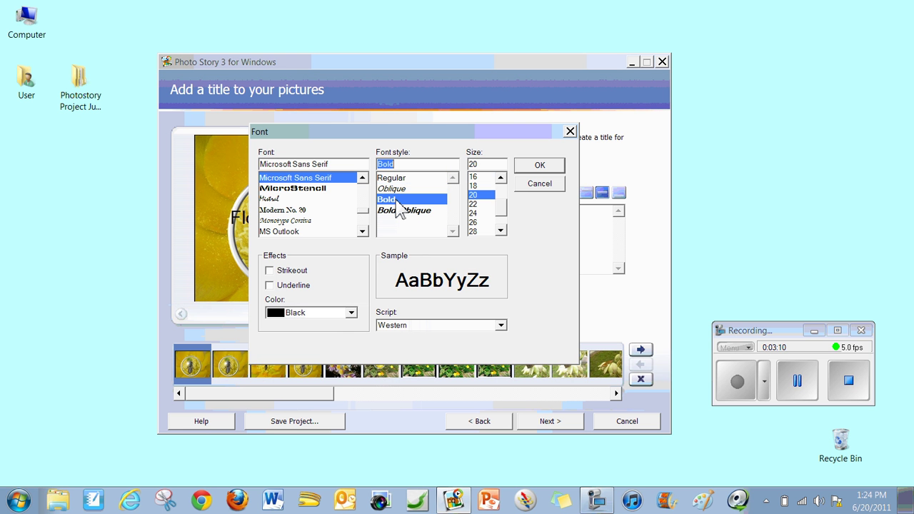
click(554, 168)
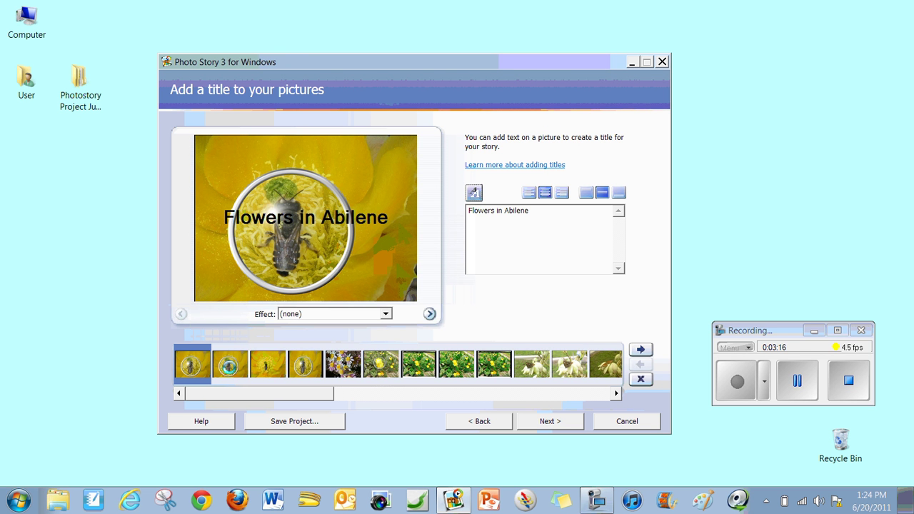
Compare the title slide with its duplicate in second place, ending on the title slide.
click(266, 365)
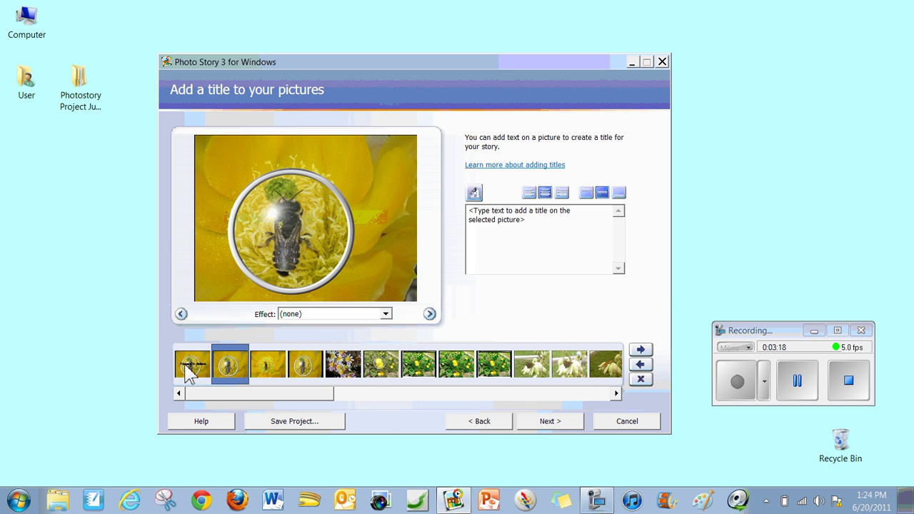
click(187, 370)
click(229, 370)
click(200, 368)
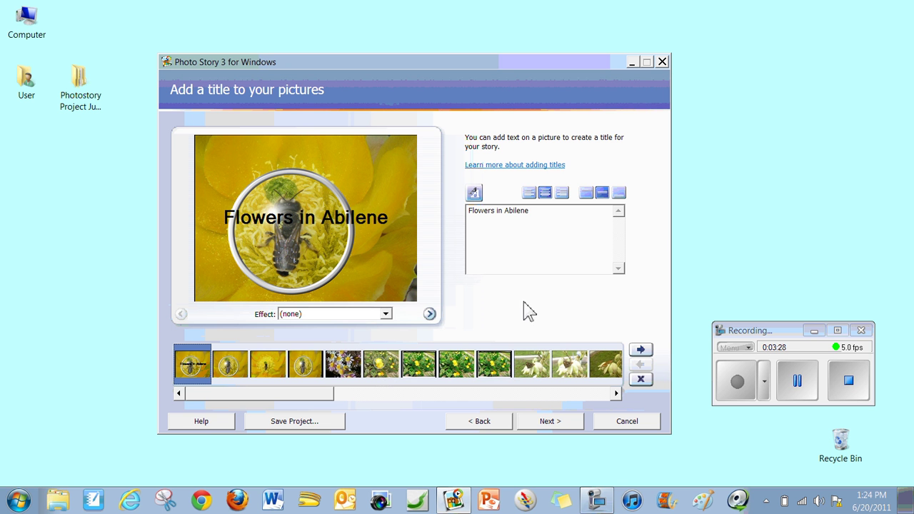
Customize the title slide's motion with a 7-second display time and a start area of about 2840 x 2130 pixels around the title, and save it.
click(550, 423)
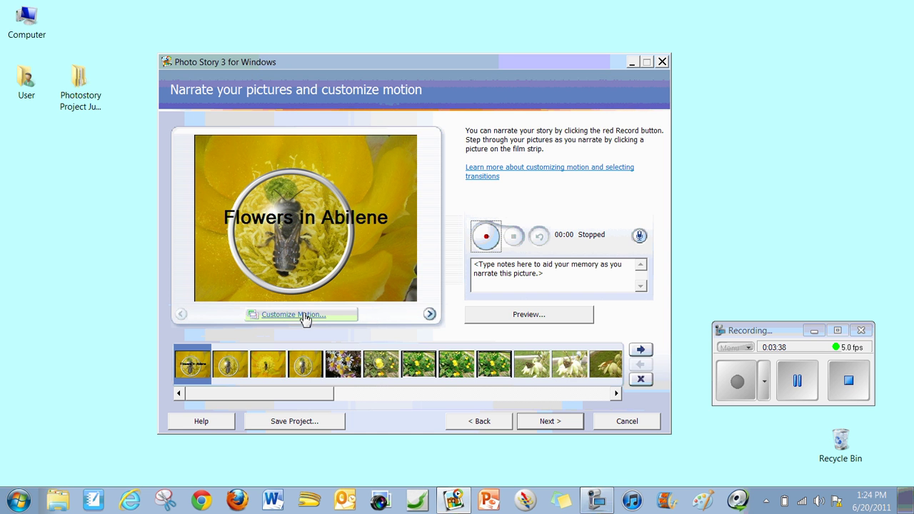
click(305, 319)
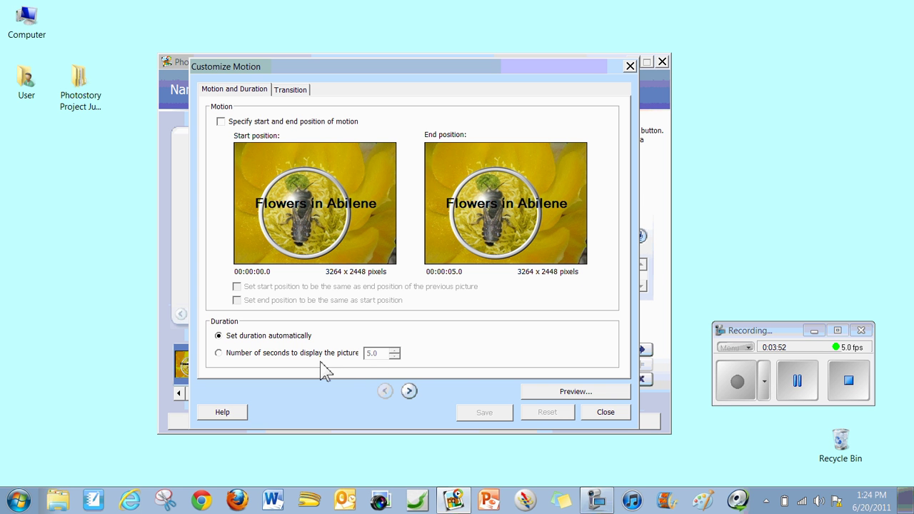
click(220, 354)
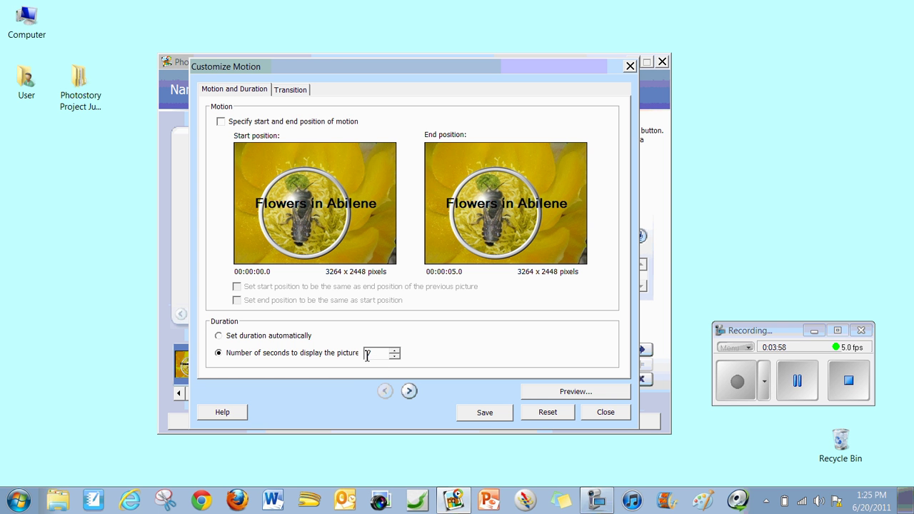
click(221, 122)
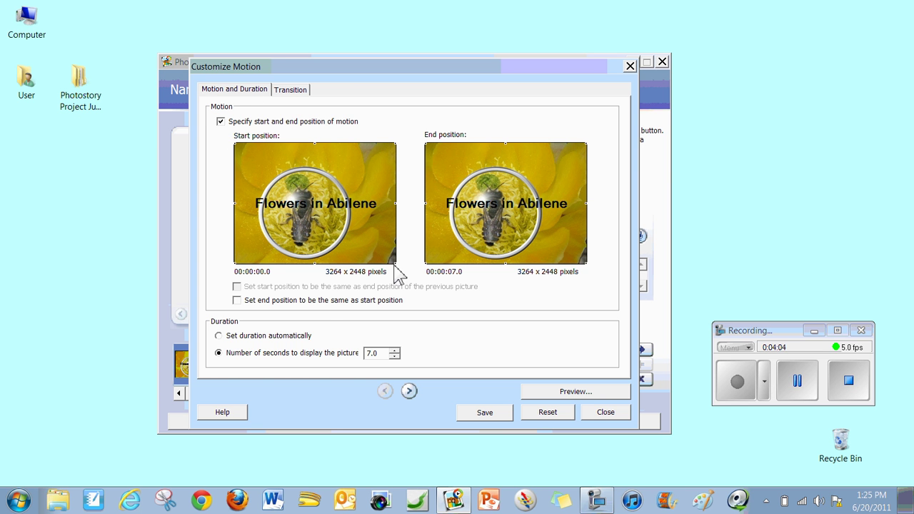
drag(398, 266, 370, 244)
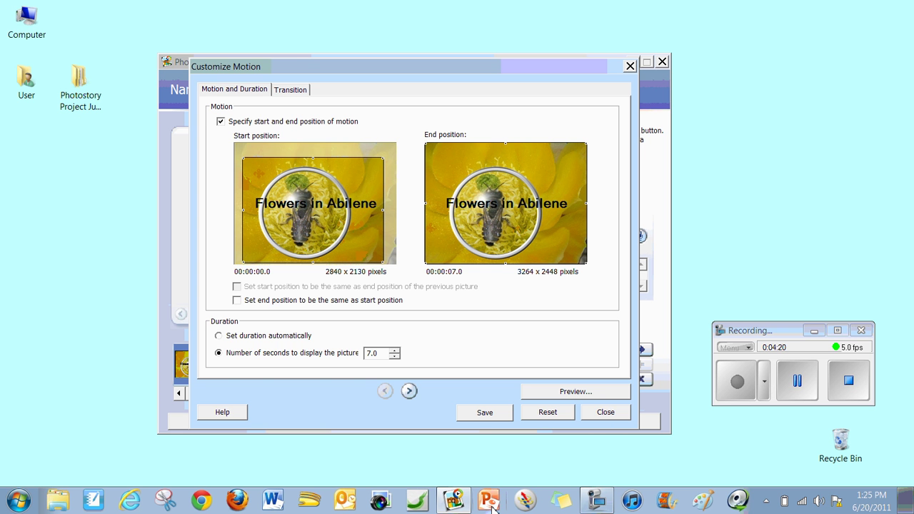
click(477, 413)
Specify the second picture's motion to end on an area of about 2714 x 2036 pixels framing the magnified bee, and save it.
click(409, 392)
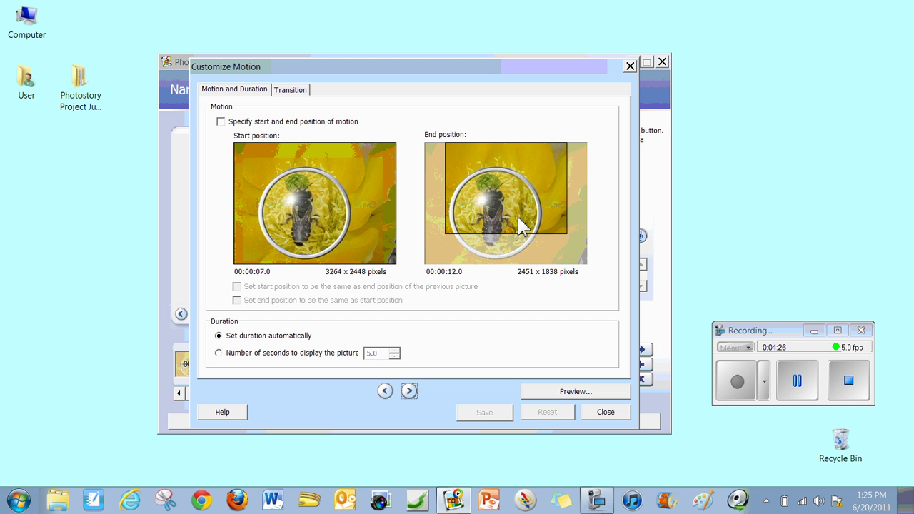
click(221, 122)
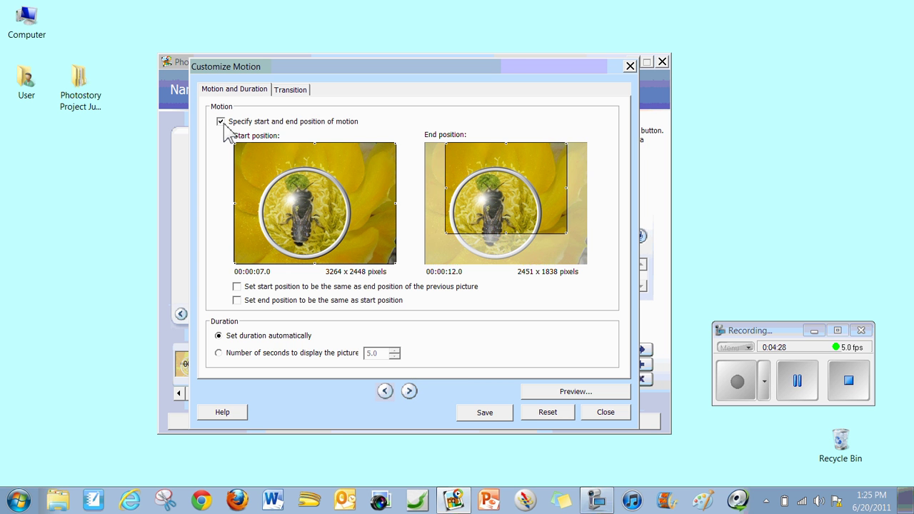
drag(503, 227, 494, 243)
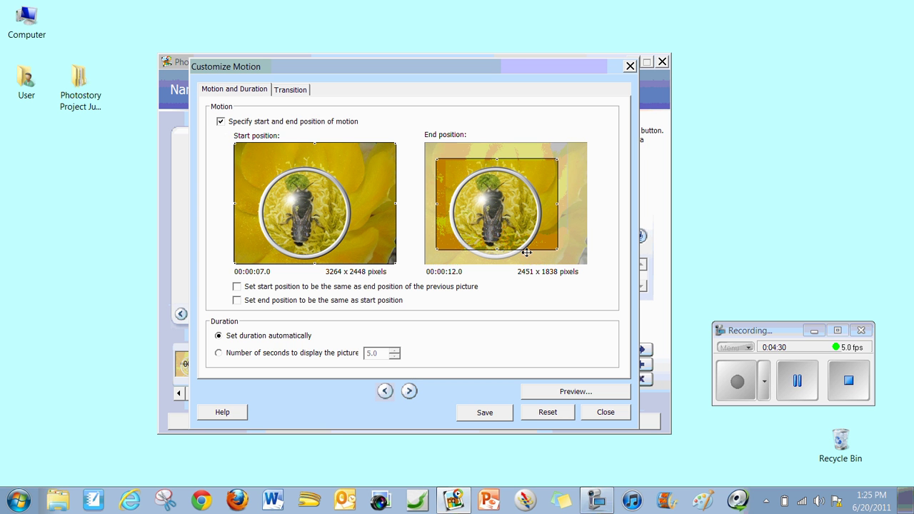
mouse_move(558, 250)
mouse_down()
mouse_move(577, 264)
mouse_move(553, 249)
mouse_up()
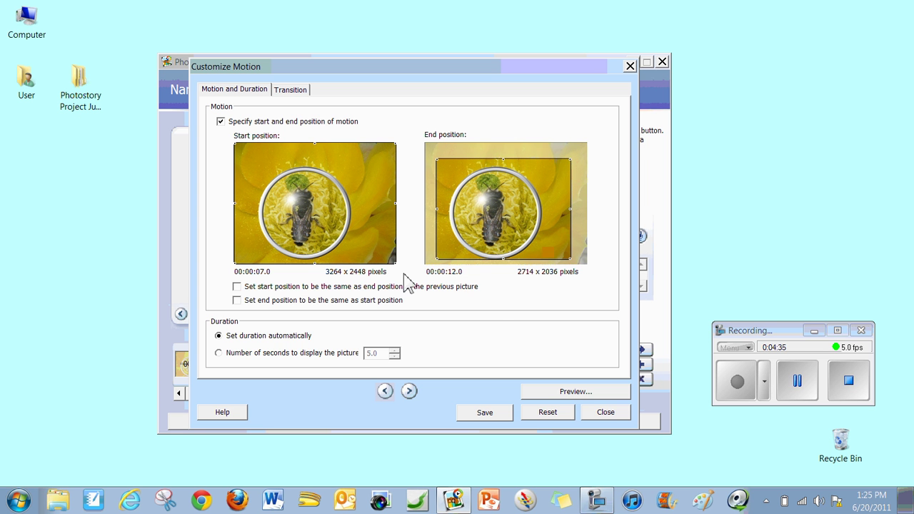
click(485, 415)
Specify motion for the third picture, moving its end area to centre on the bee and flower core, and save it.
click(410, 391)
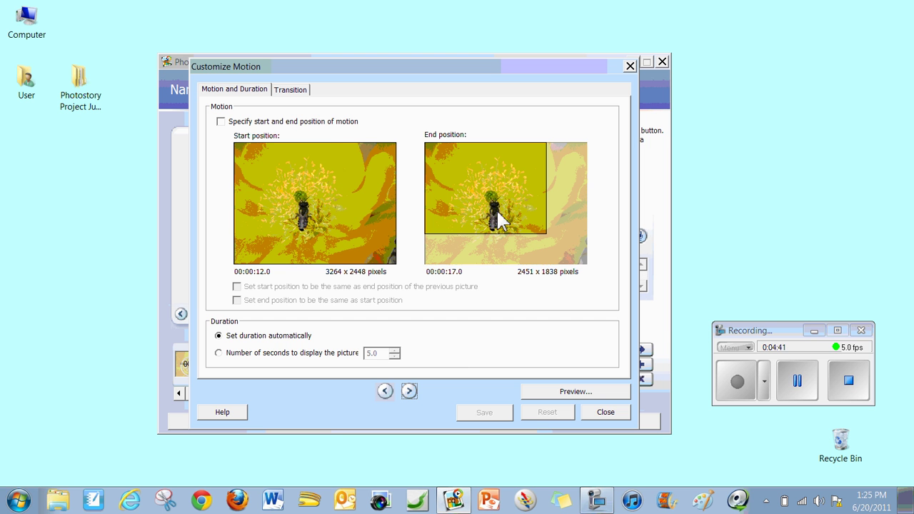
click(220, 122)
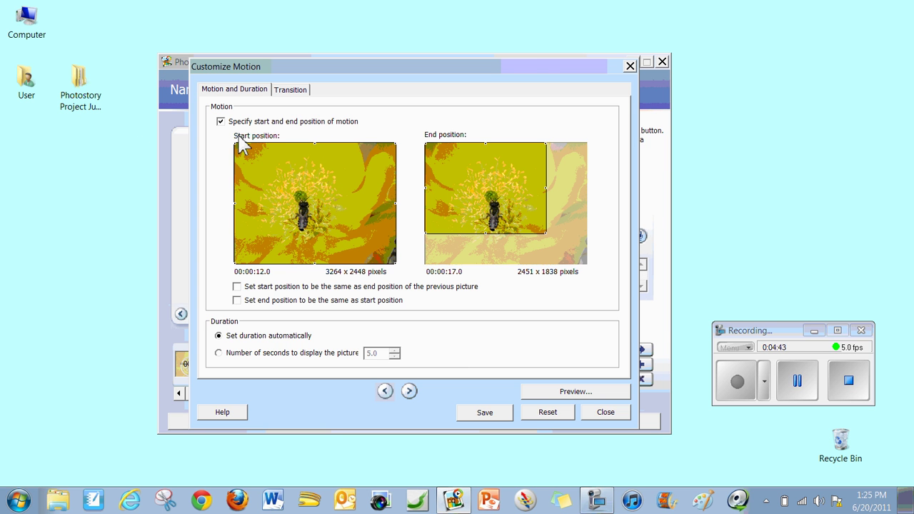
drag(496, 215, 511, 231)
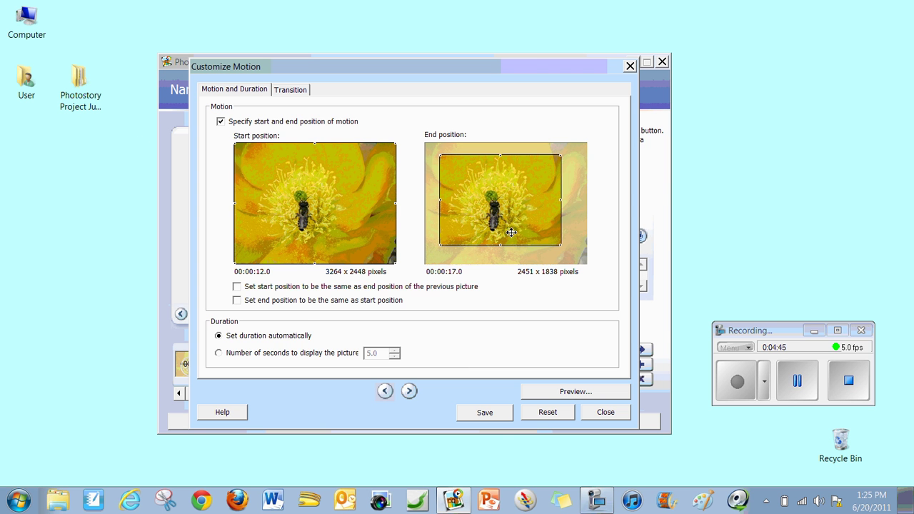
click(486, 415)
Set the fourth picture's motion to zoom out from about 947 x 710 pixels on the bee to about 1312 x 984 pixels, and save it.
click(410, 391)
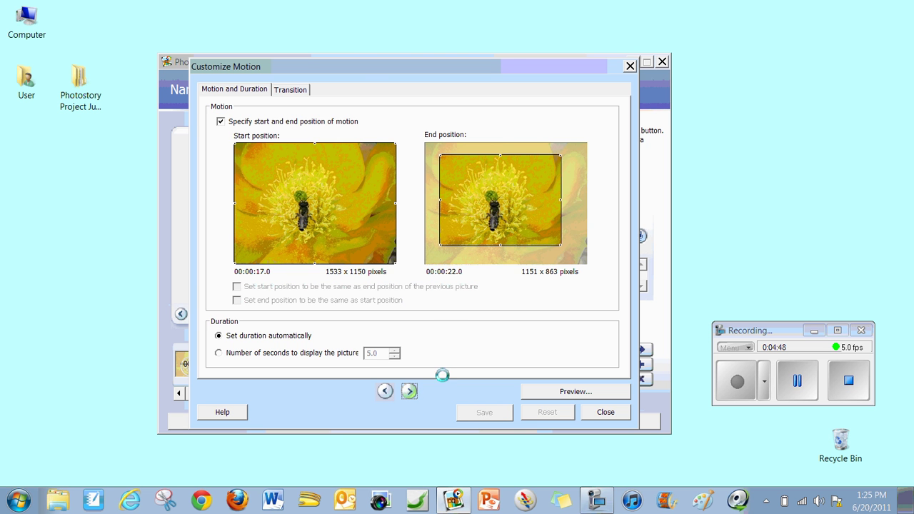
click(222, 122)
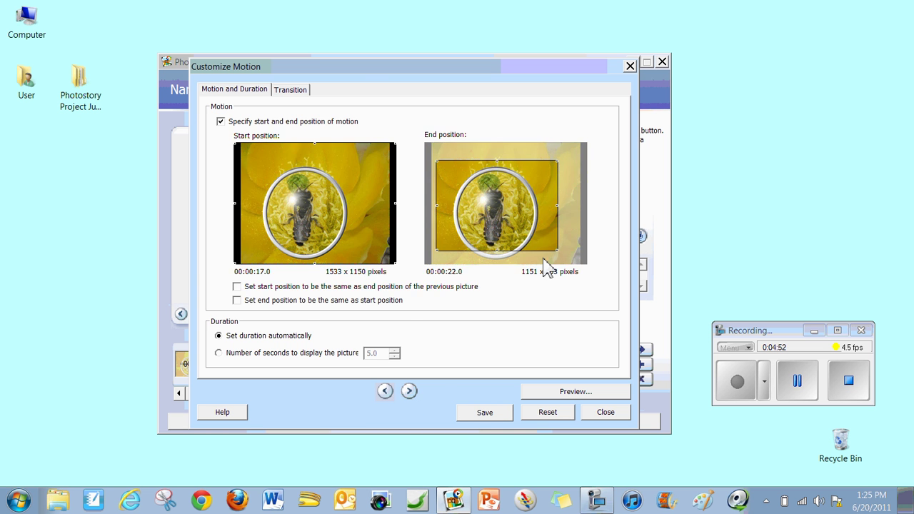
mouse_move(559, 253)
mouse_down()
mouse_move(572, 263)
mouse_move(546, 243)
mouse_up()
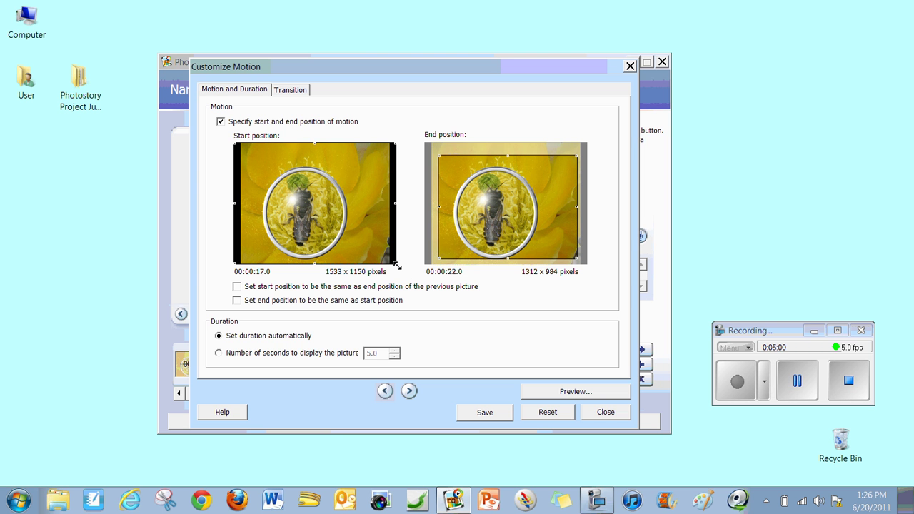
drag(397, 266, 337, 226)
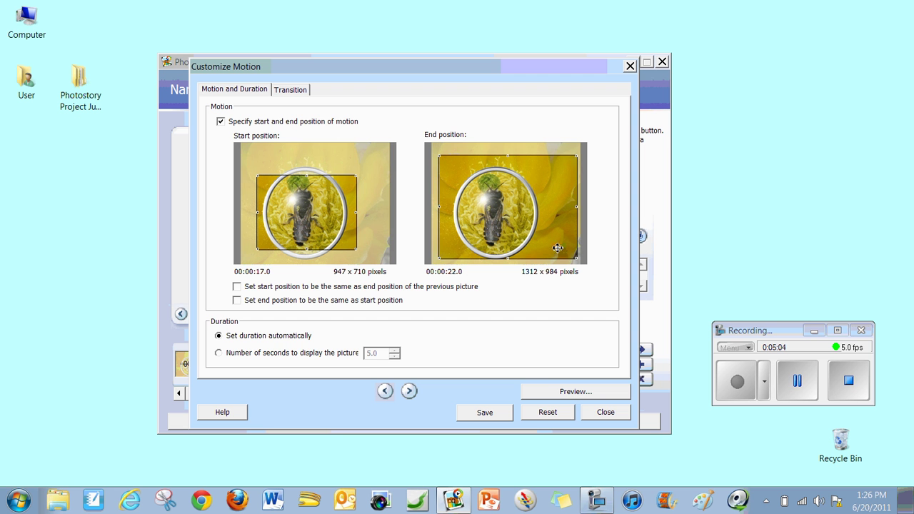
drag(558, 250, 553, 245)
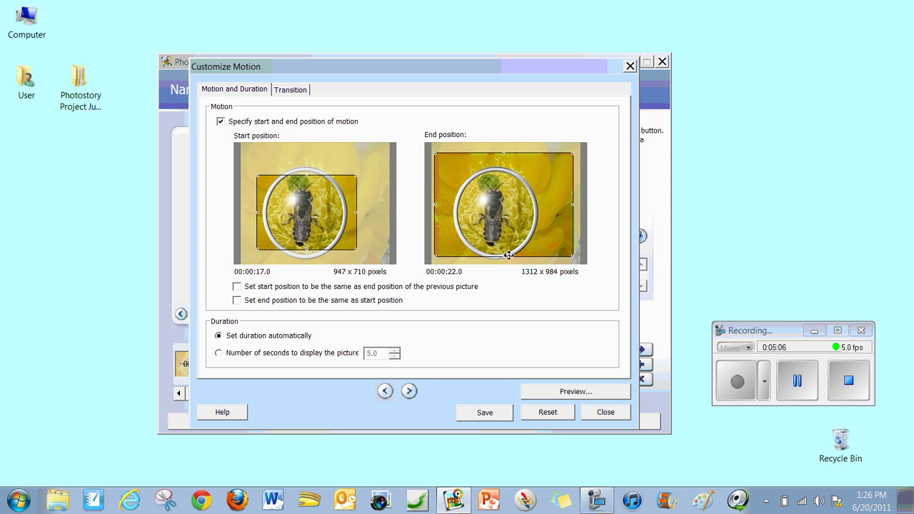
click(476, 414)
Set the daisy picture's motion from a start area of about 1207 x 905 pixels at its upper-left to an end area at its lower-right, and save it.
click(409, 392)
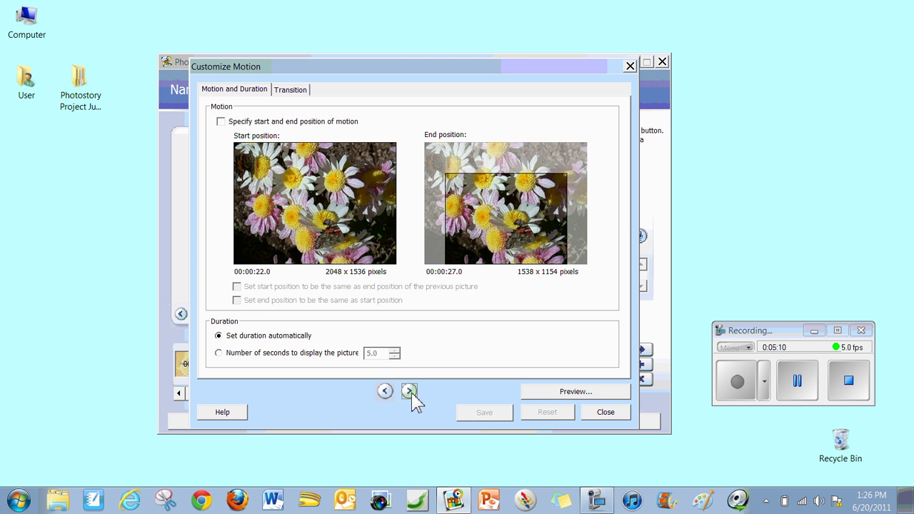
click(220, 123)
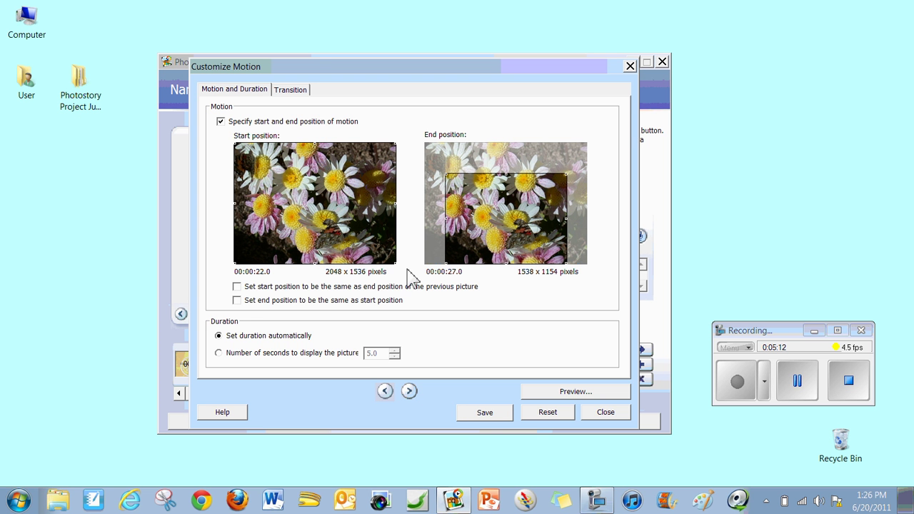
drag(398, 266, 330, 213)
drag(494, 238, 514, 237)
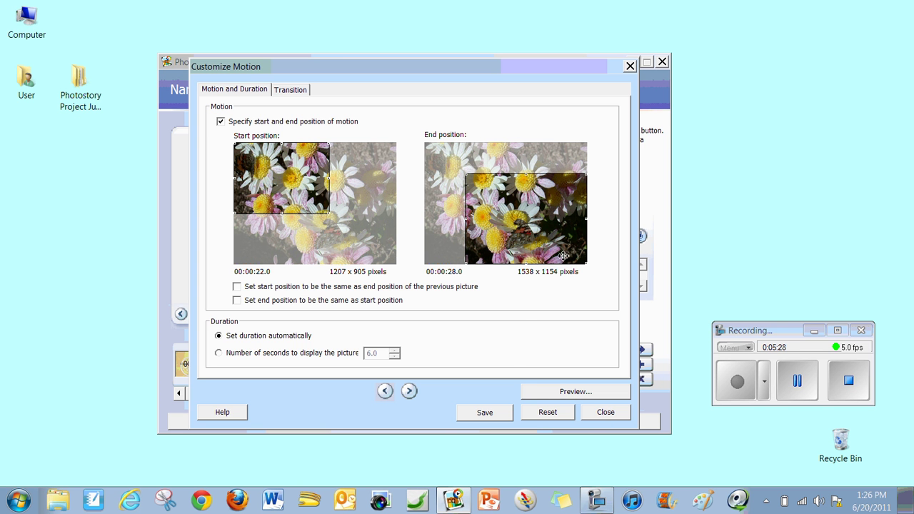
click(483, 415)
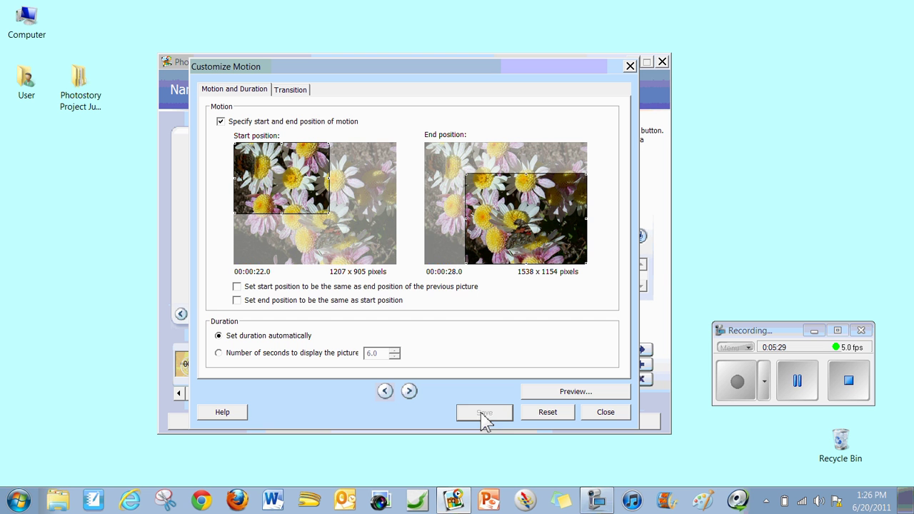
Set the magnified cactus picture's motion from an area of about 2061 x 1546 pixels at its right to about 2451 x 1838 at its left, and save.
click(410, 393)
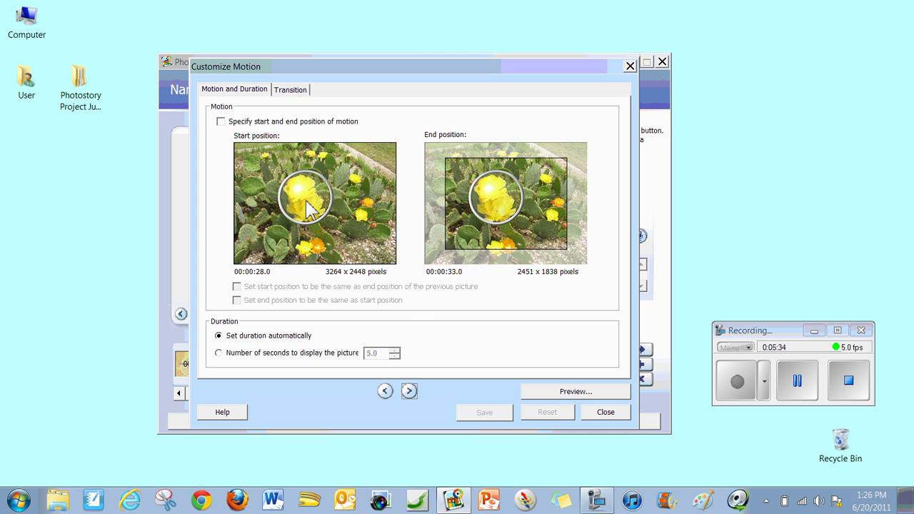
click(220, 122)
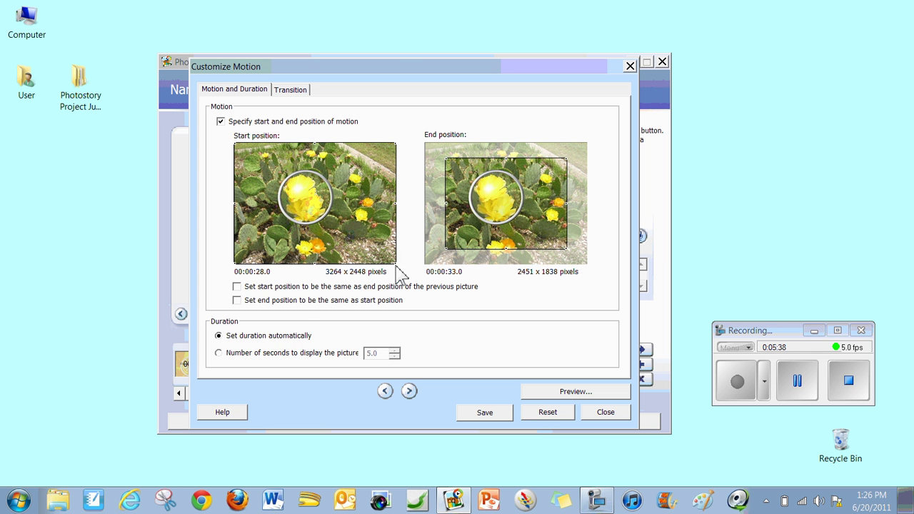
drag(395, 265, 336, 219)
drag(322, 190, 323, 212)
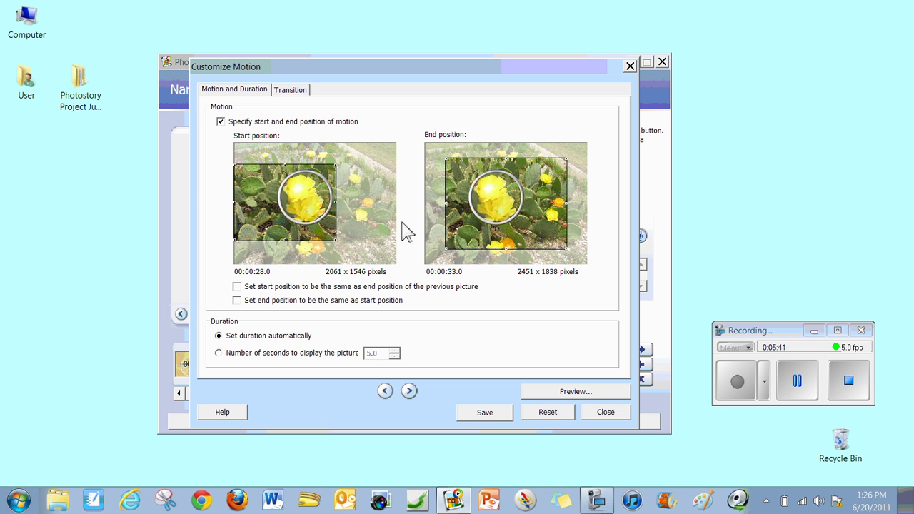
drag(515, 240, 535, 240)
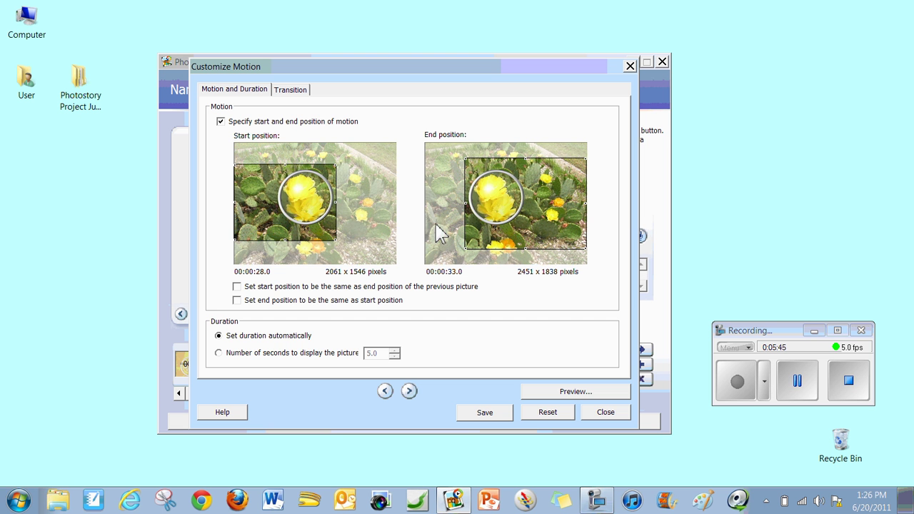
drag(268, 216, 334, 218)
drag(494, 243, 458, 244)
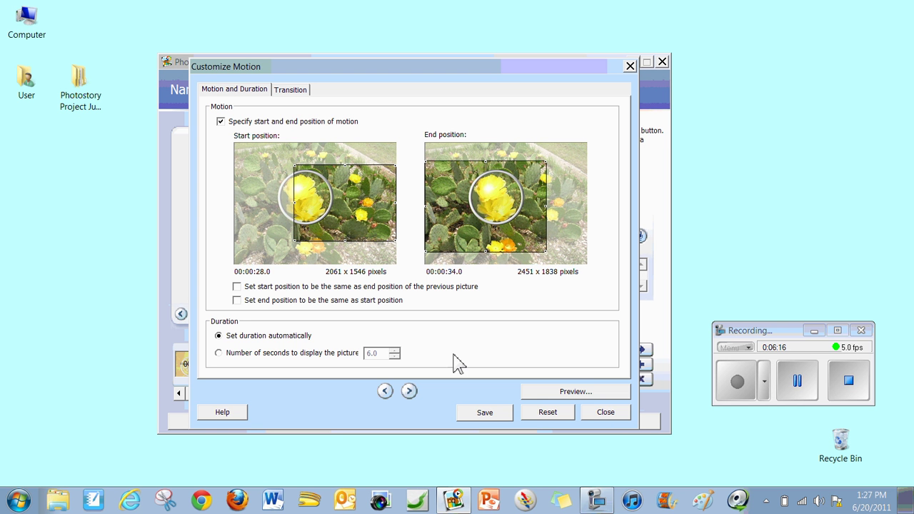
click(485, 414)
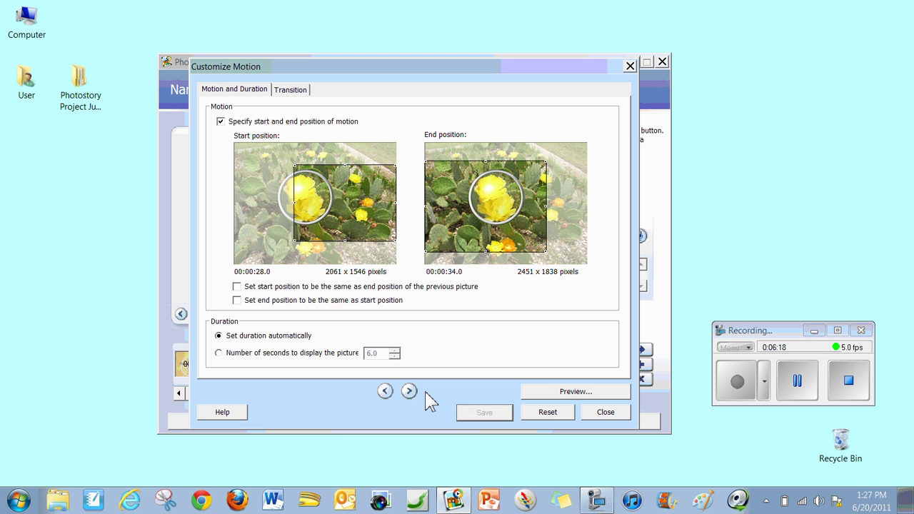
Specify motion for the framed cactus picture with the start and end areas both centred vertically, save it, and close the motion settings.
click(410, 391)
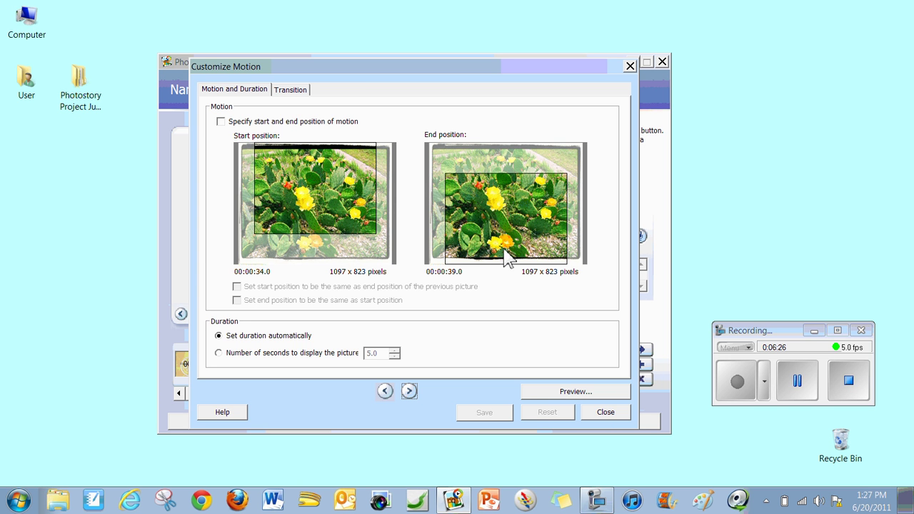
click(222, 123)
drag(321, 211, 324, 230)
drag(503, 259, 499, 232)
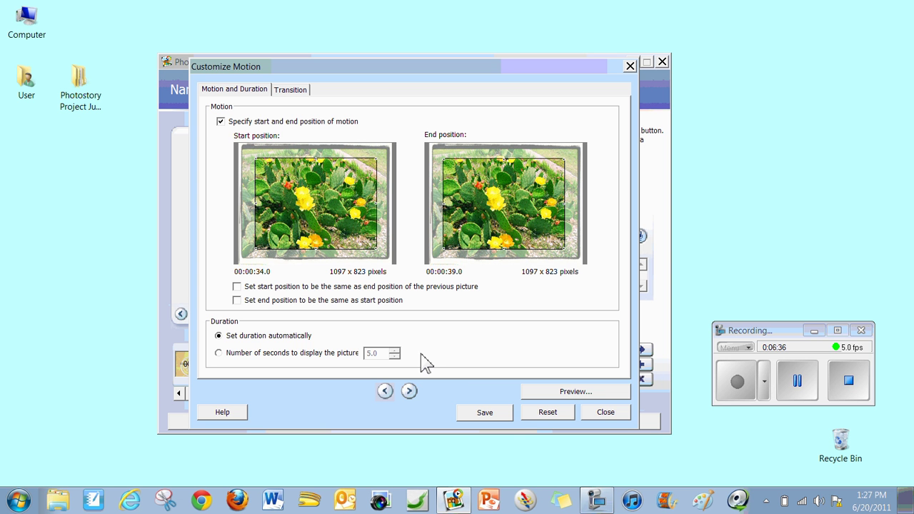
click(485, 412)
click(409, 391)
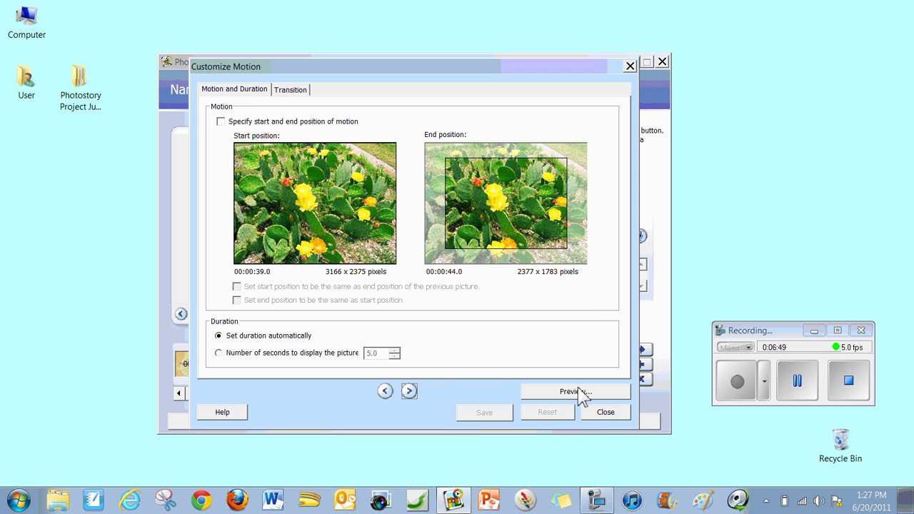
click(604, 414)
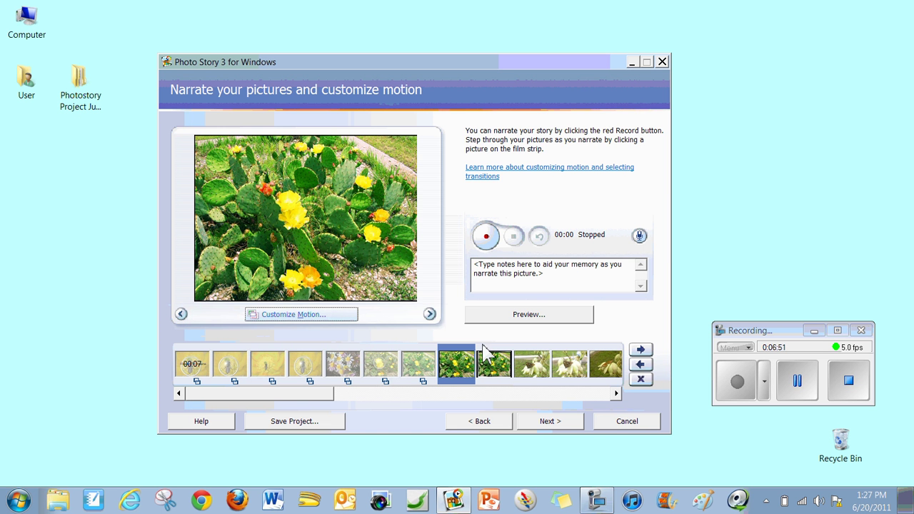
Add "gentle melody" from the Songs folder in Photostory Project June 20, 2011 as background music starting at the first picture.
click(561, 426)
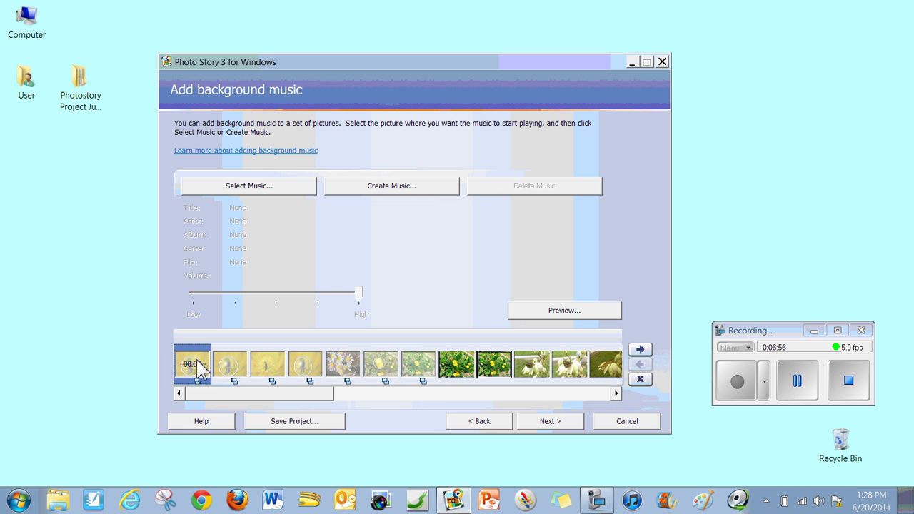
click(242, 189)
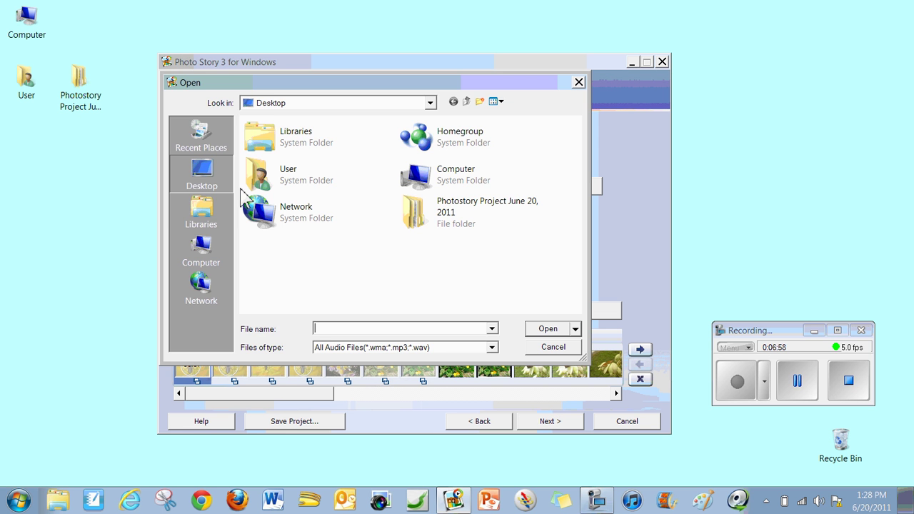
double_click(429, 223)
double_click(271, 151)
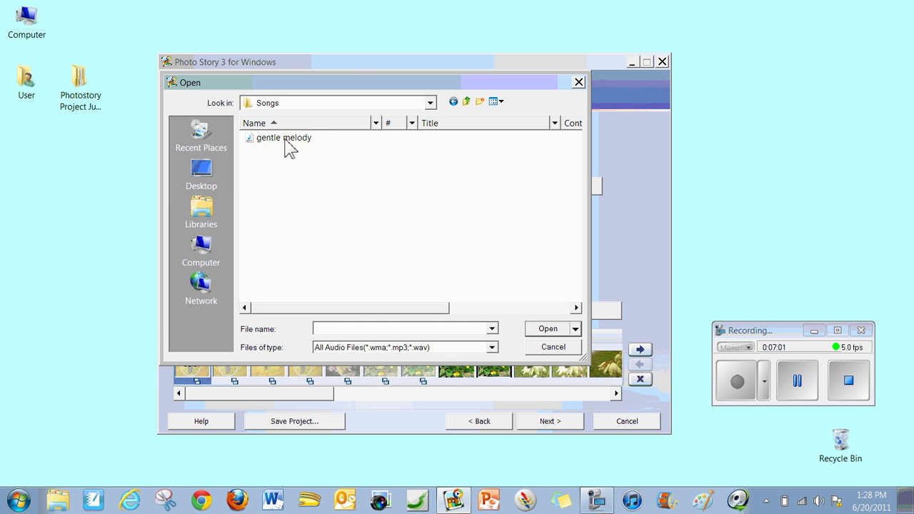
double_click(289, 138)
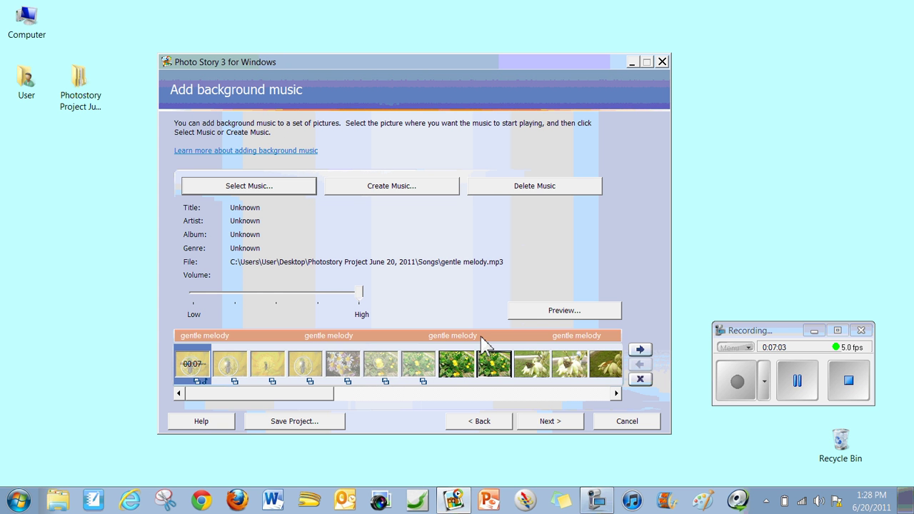
drag(300, 396, 326, 395)
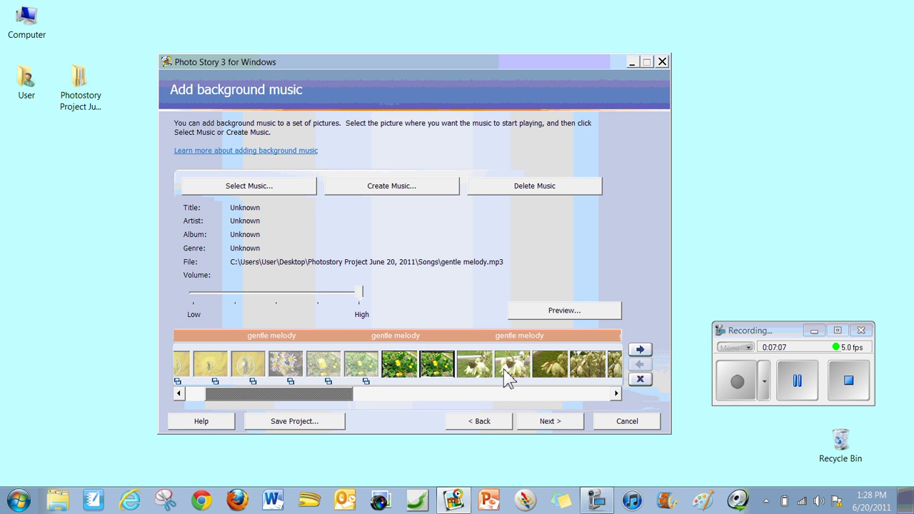
drag(322, 393, 591, 398)
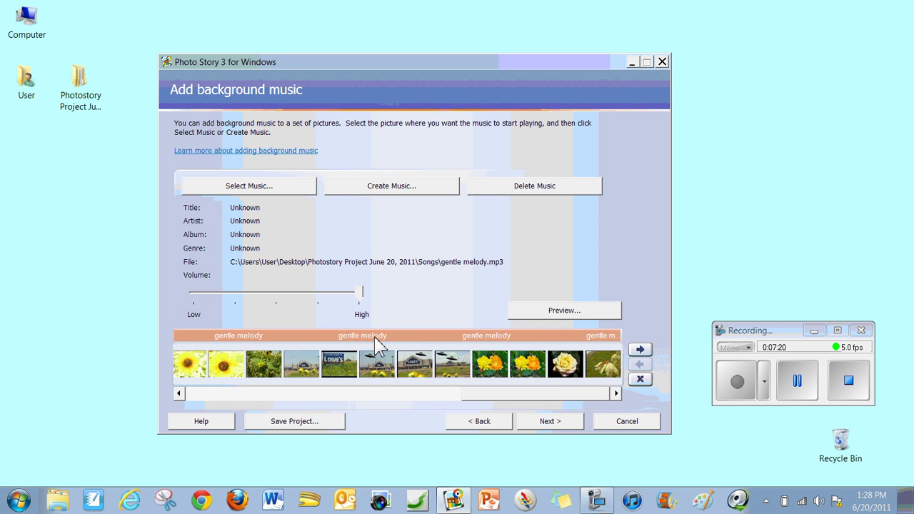
click(372, 370)
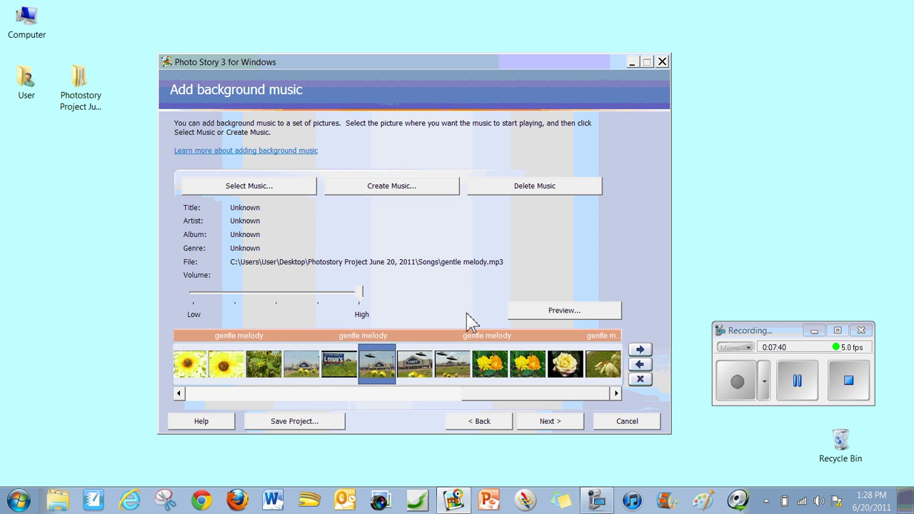
Save the project as "PhotoStory1 Flowers" in the Photostory Project June 20, 2011 folder on the desktop.
click(551, 427)
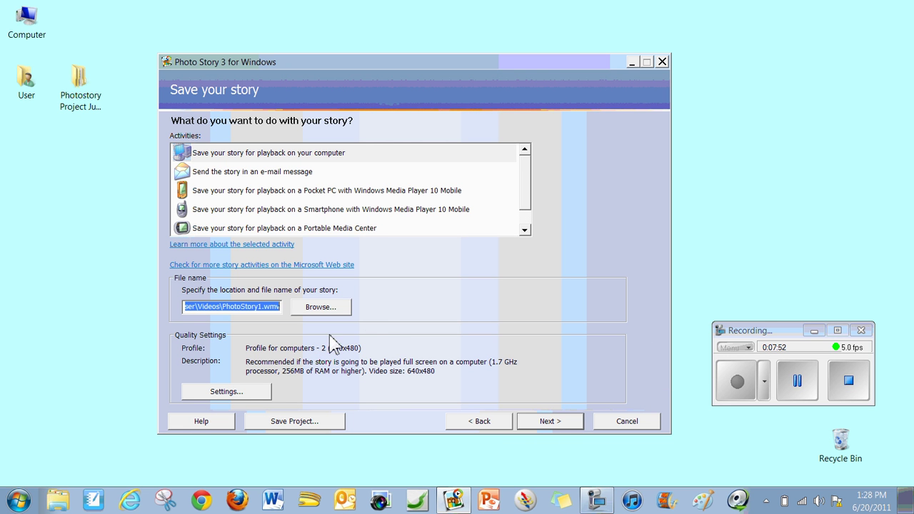
click(295, 422)
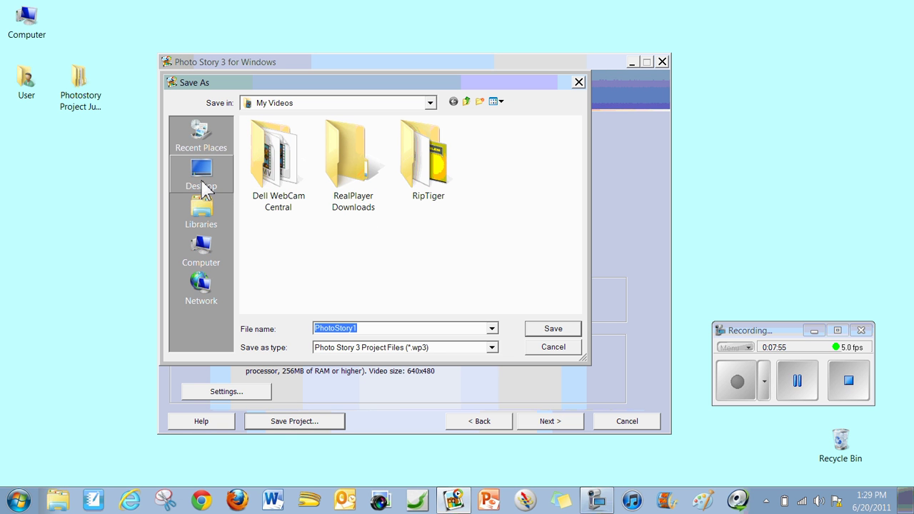
click(202, 184)
double_click(431, 217)
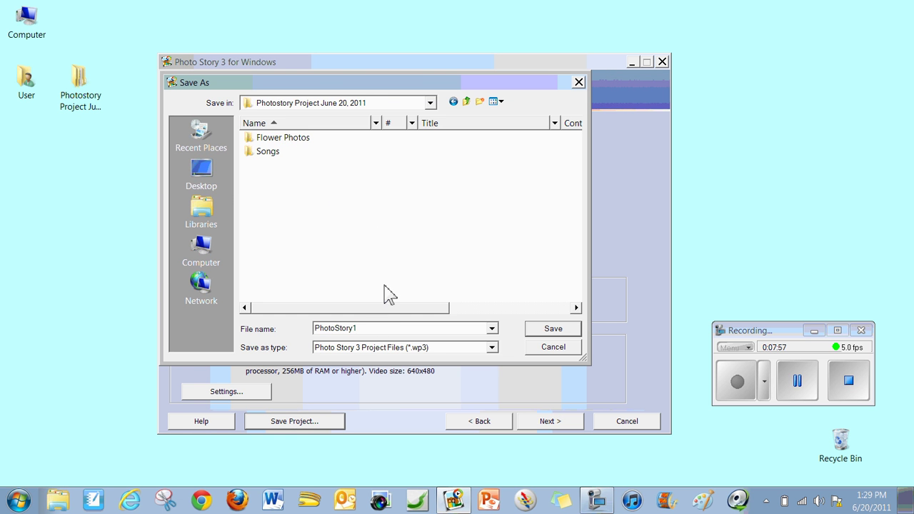
click(363, 327)
click(365, 329)
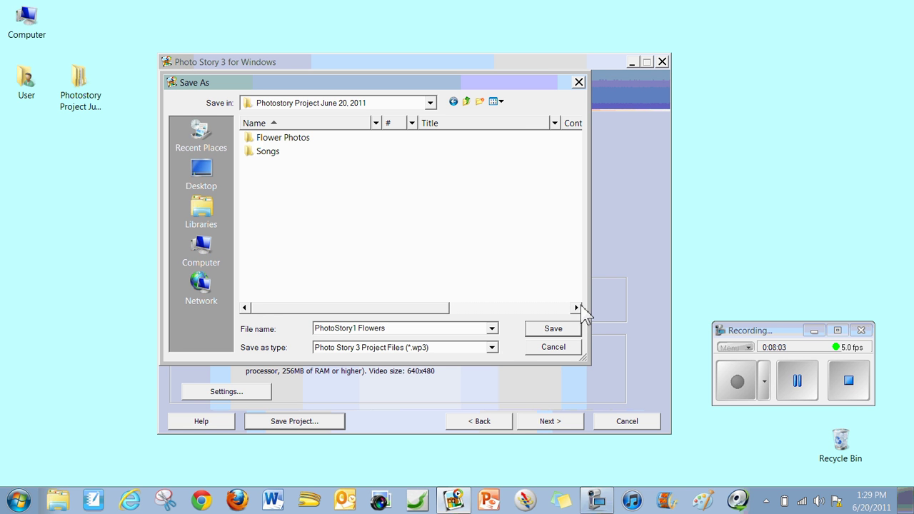
click(560, 332)
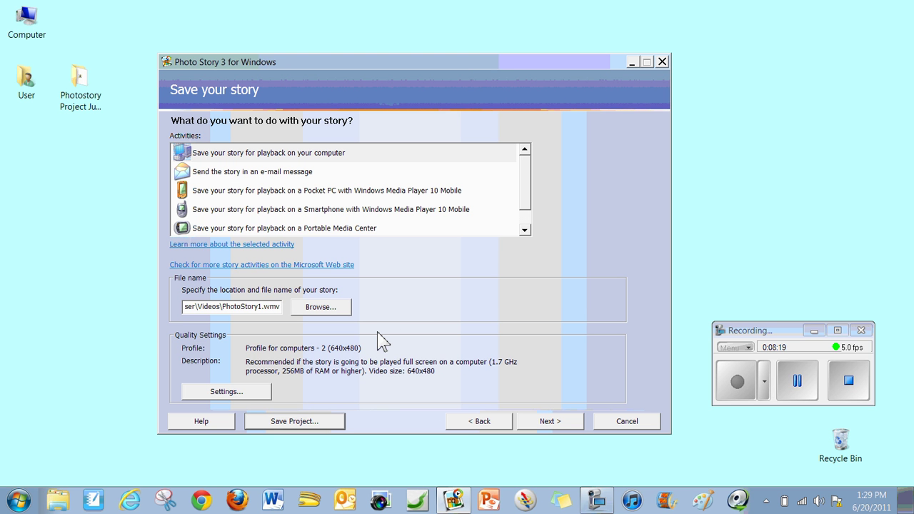
Set the story's quality profile to "Profile for computers - 4 (1024x768)".
click(257, 386)
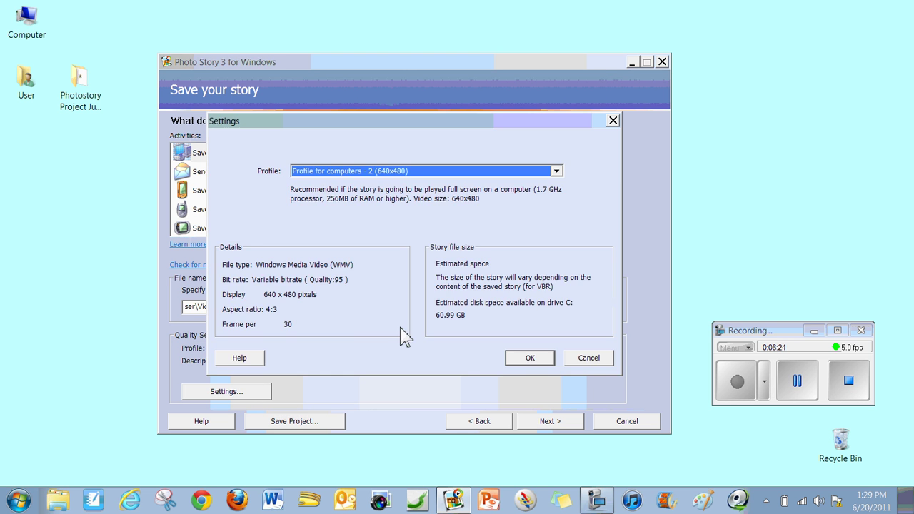
click(557, 172)
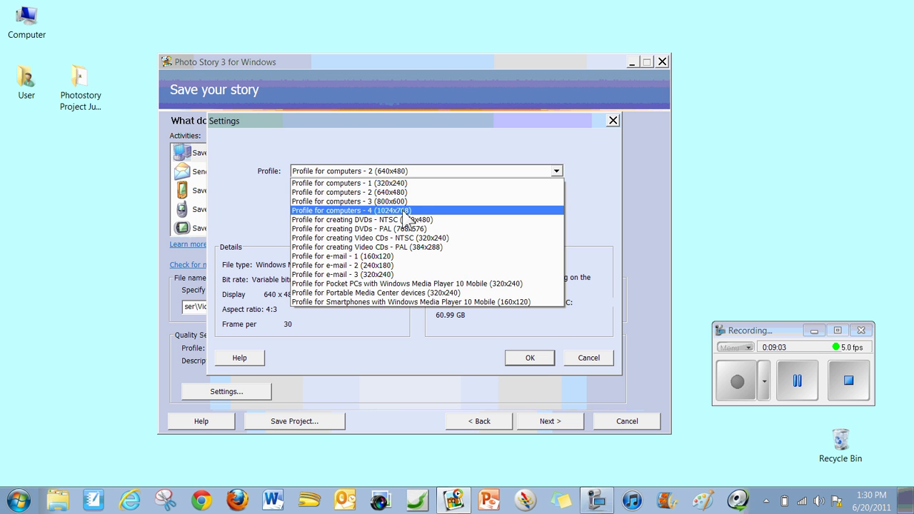
click(408, 214)
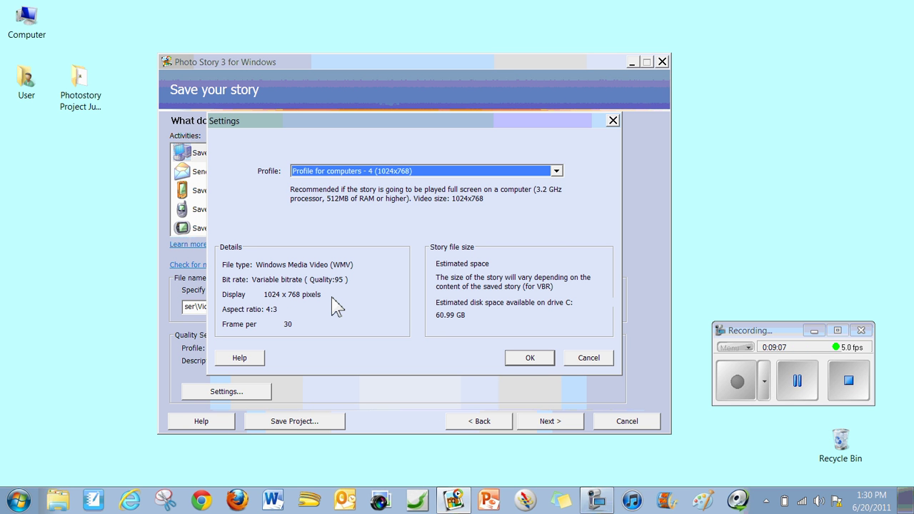
click(530, 358)
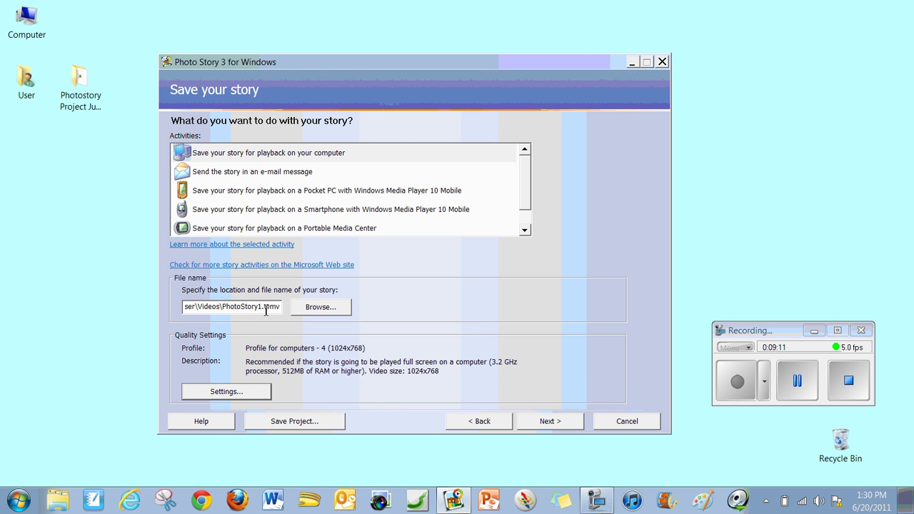
Name the story's video file "Flowers Movie" in the Photostory Project June 20, 2011 folder and generate the video.
click(315, 309)
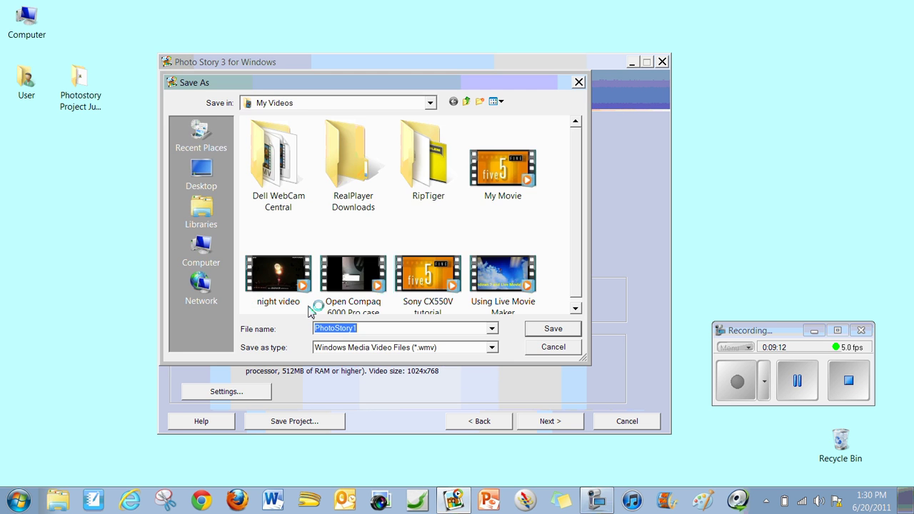
click(204, 179)
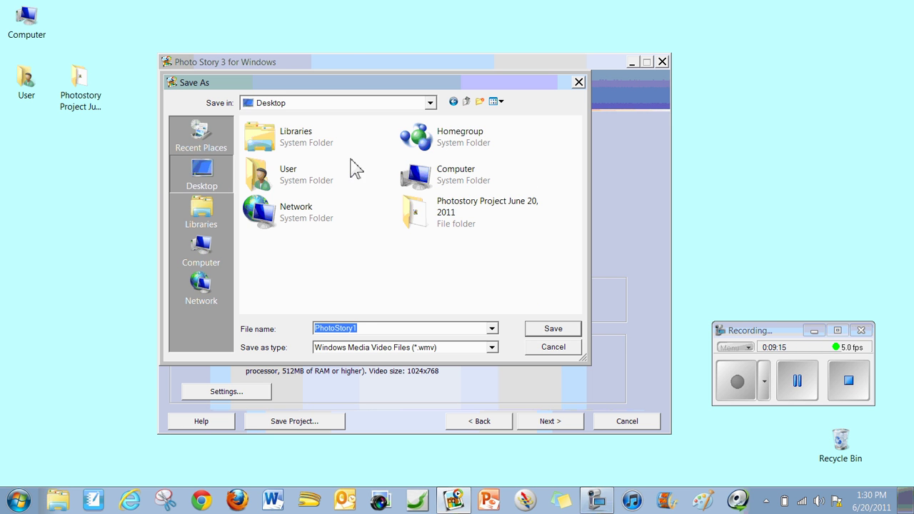
double_click(418, 220)
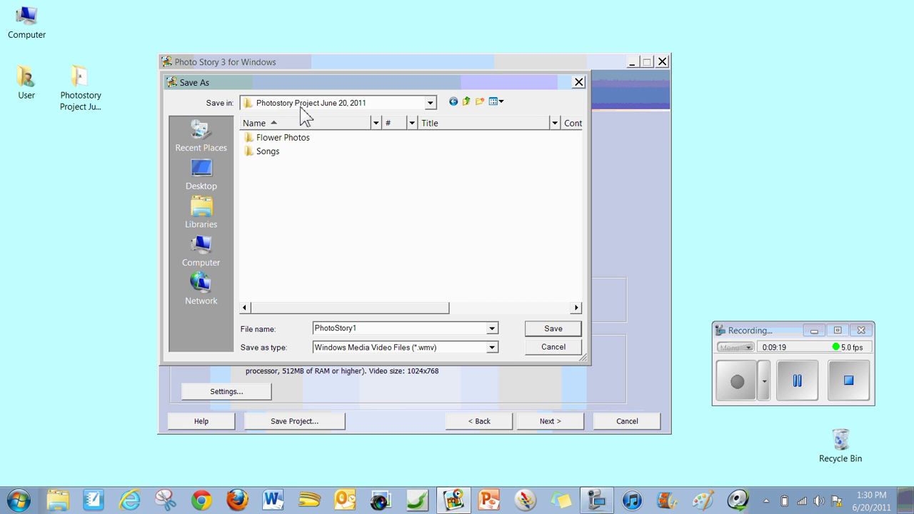
double_click(363, 329)
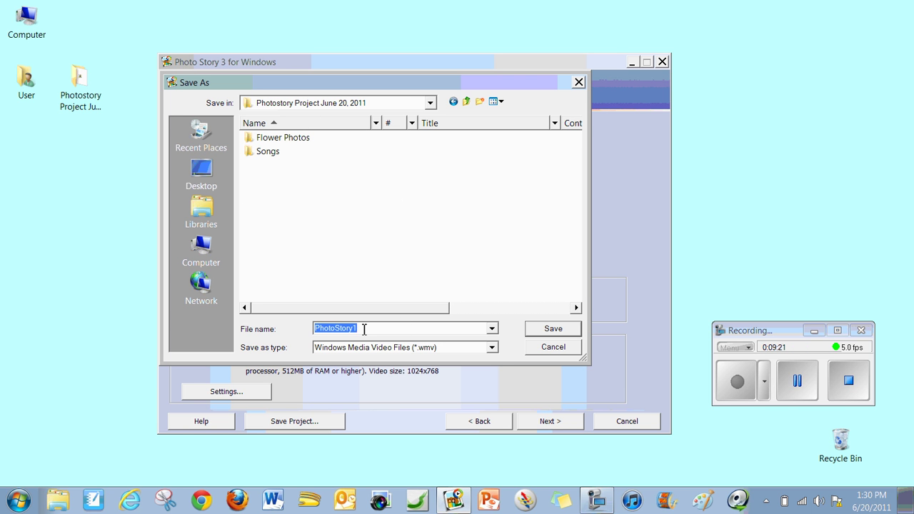
text(Flowe)
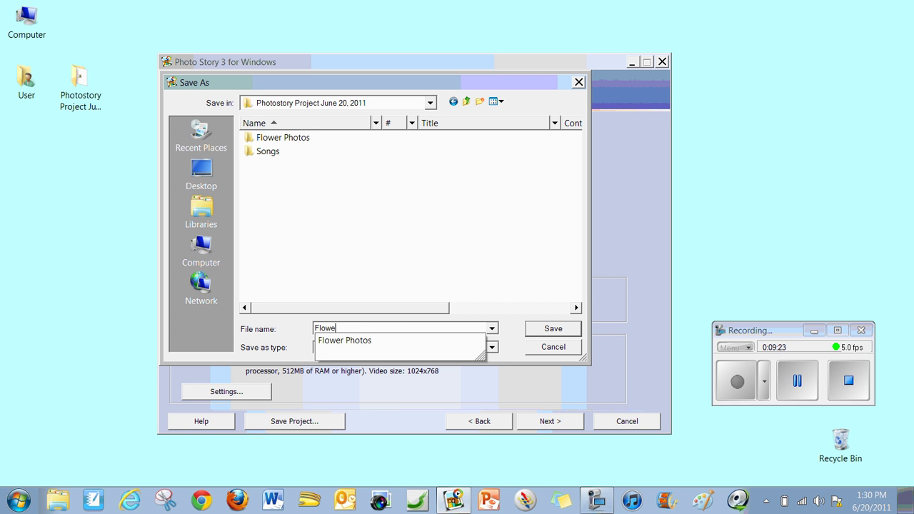
text(rs Movie)
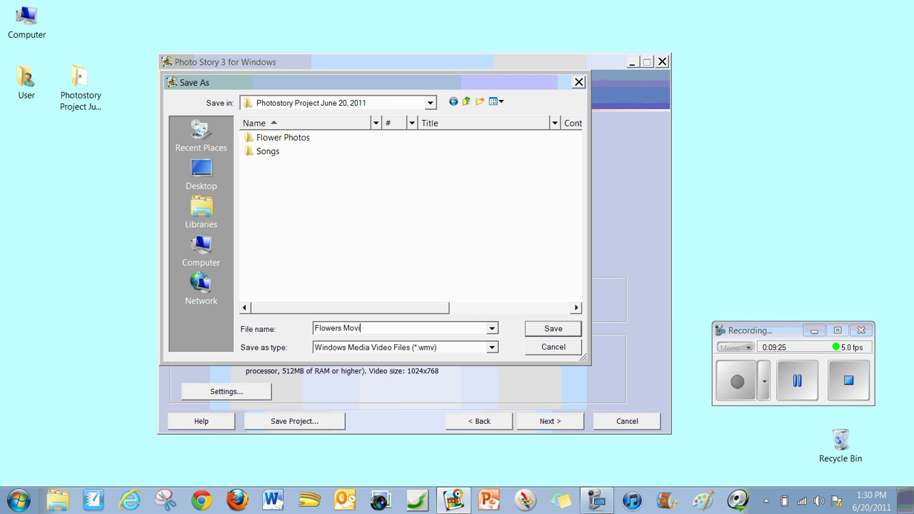
click(550, 331)
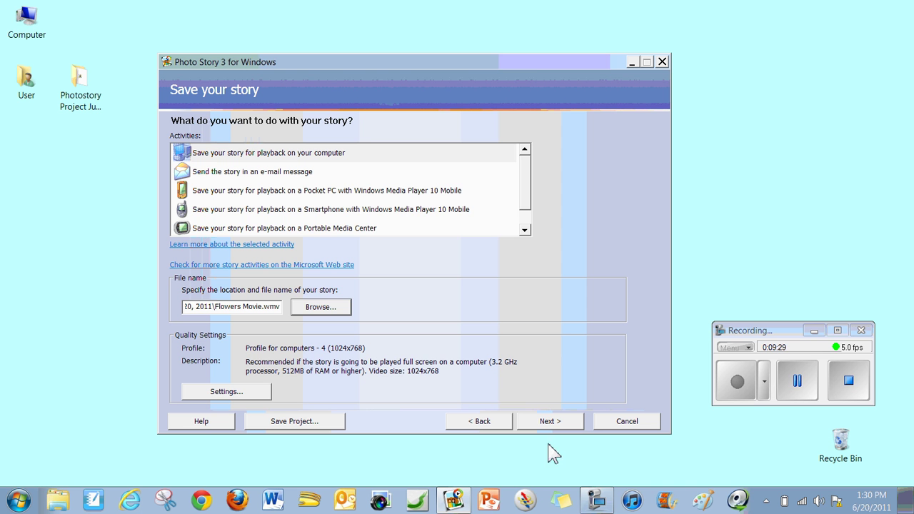
click(545, 423)
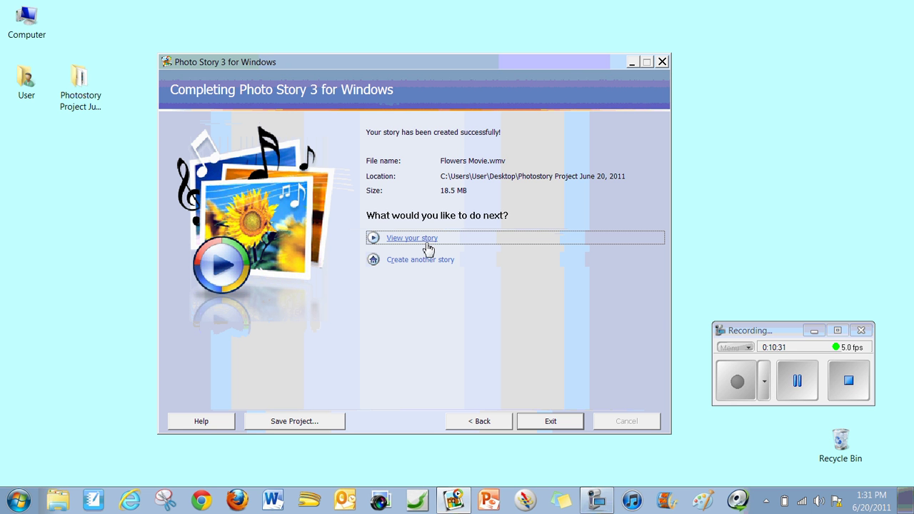
Exit Photo Story and open the Photostory Project June 20, 2011 folder from the desktop.
click(549, 423)
double_click(85, 92)
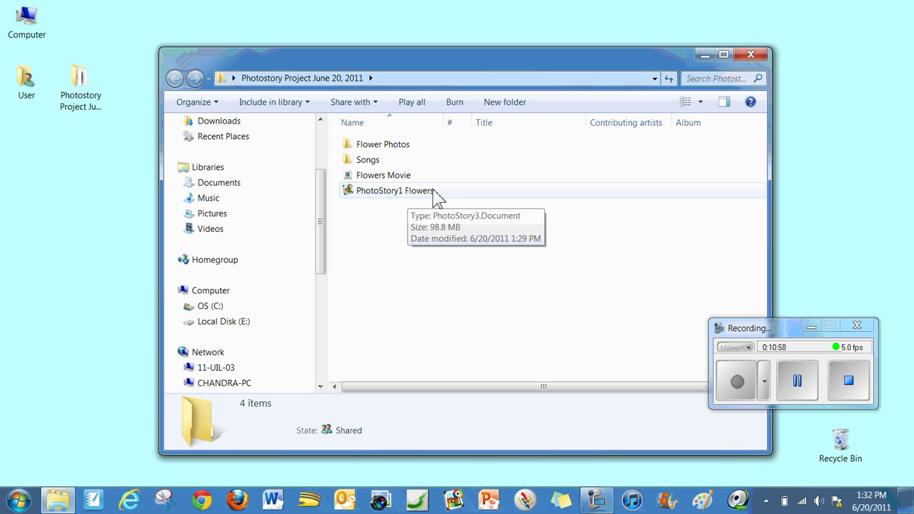
double_click(430, 191)
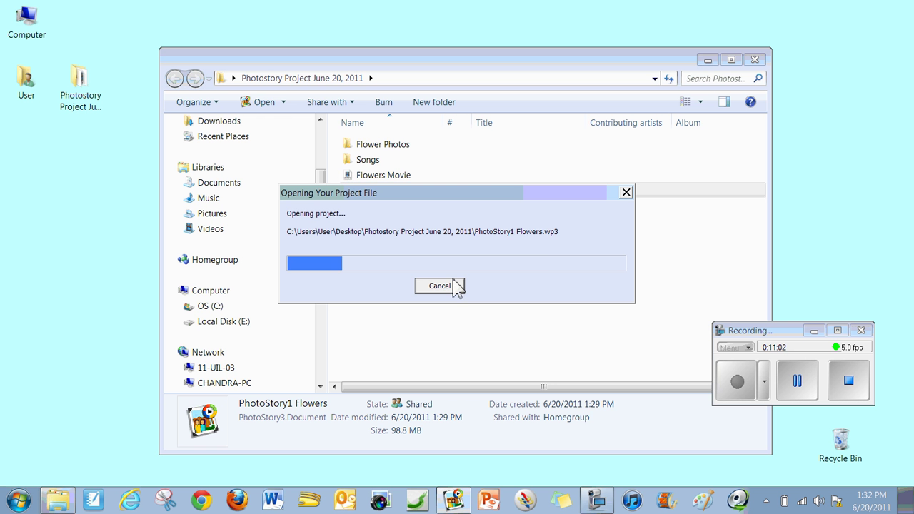
click(446, 286)
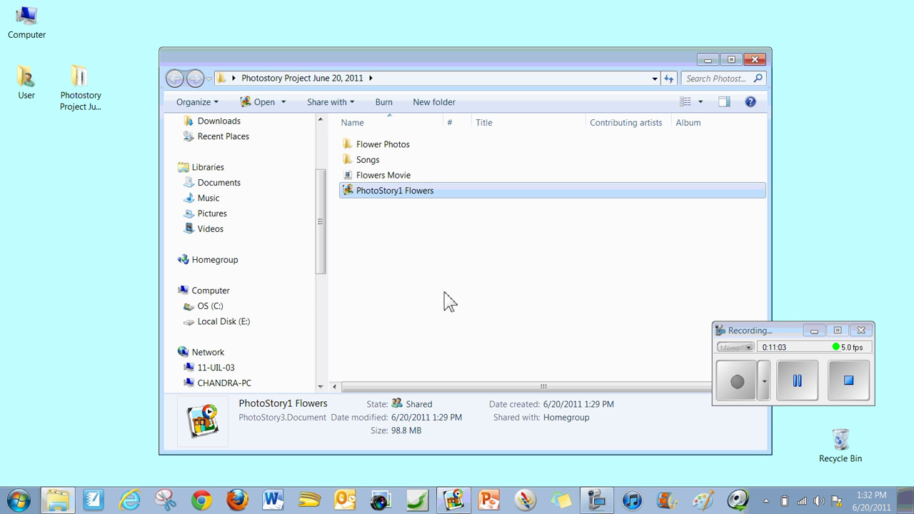
click(404, 196)
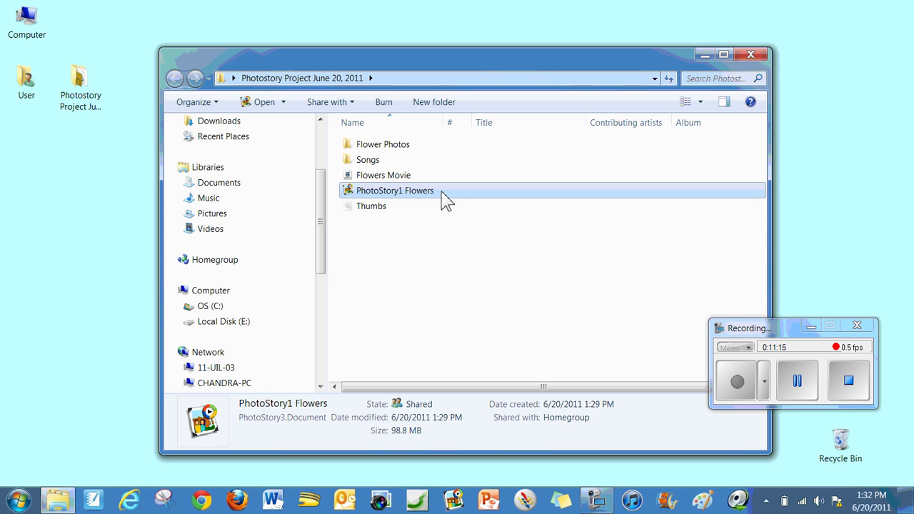
Play the exported Flowers Movie video from the project folder and enlarge the playback to full screen.
click(395, 179)
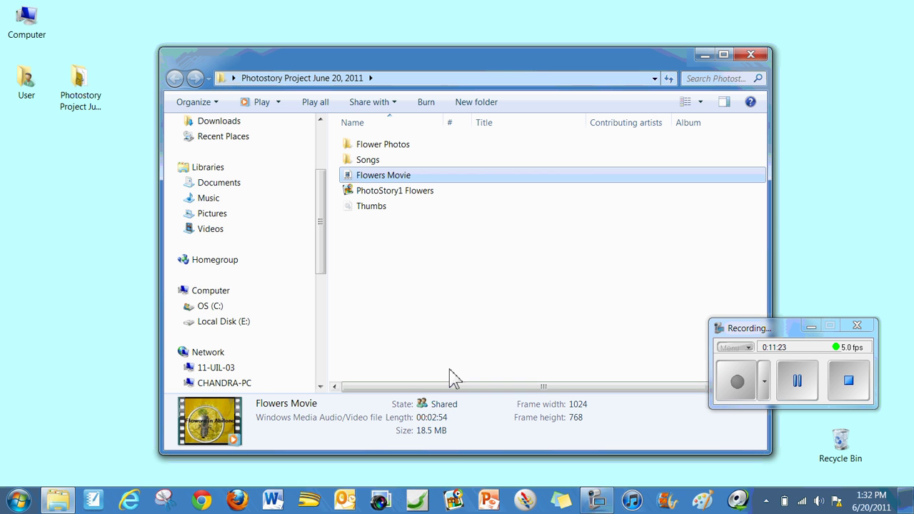
double_click(404, 176)
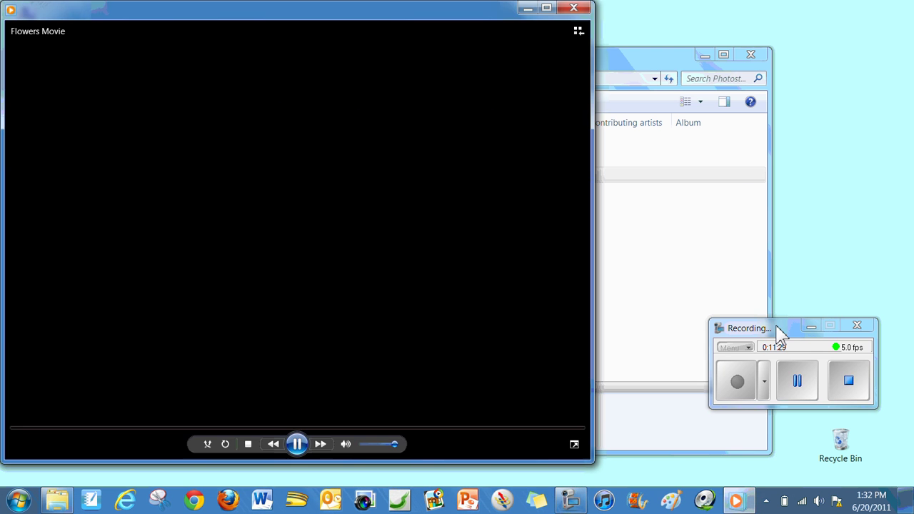
drag(776, 328, 859, 382)
drag(489, 68, 435, 21)
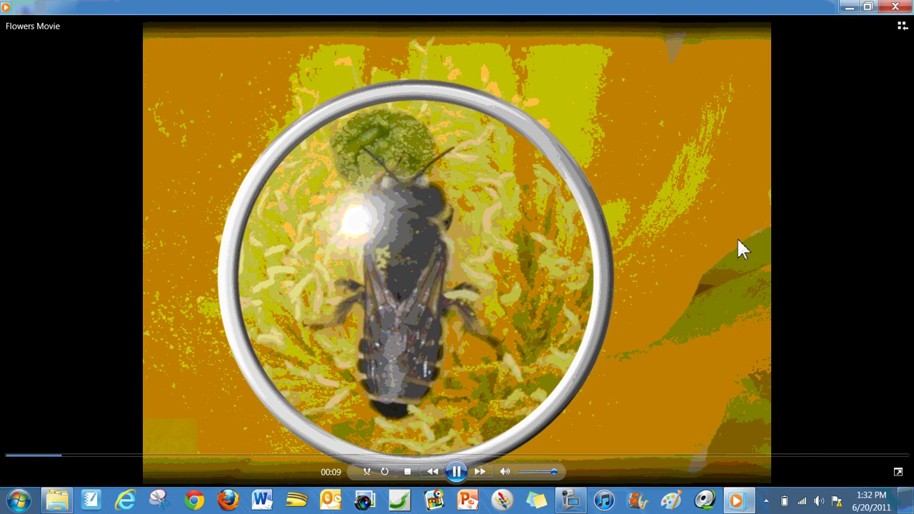
double_click(738, 239)
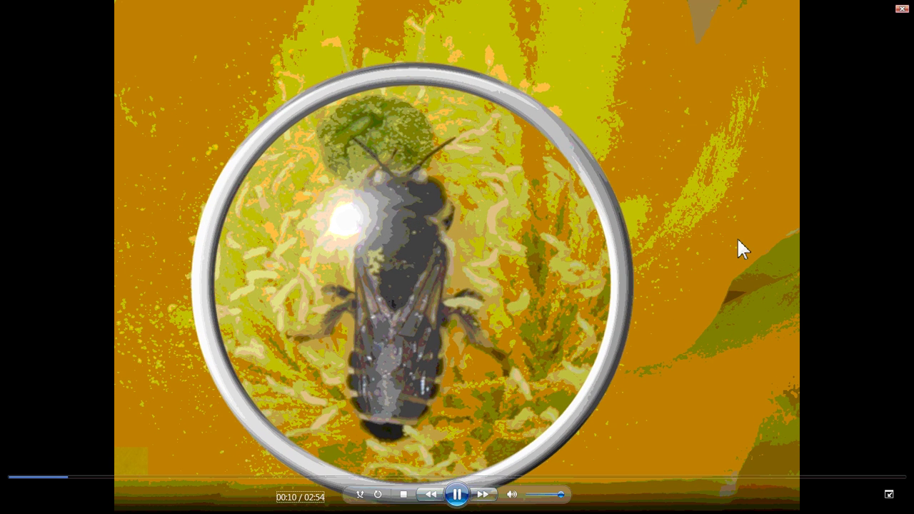